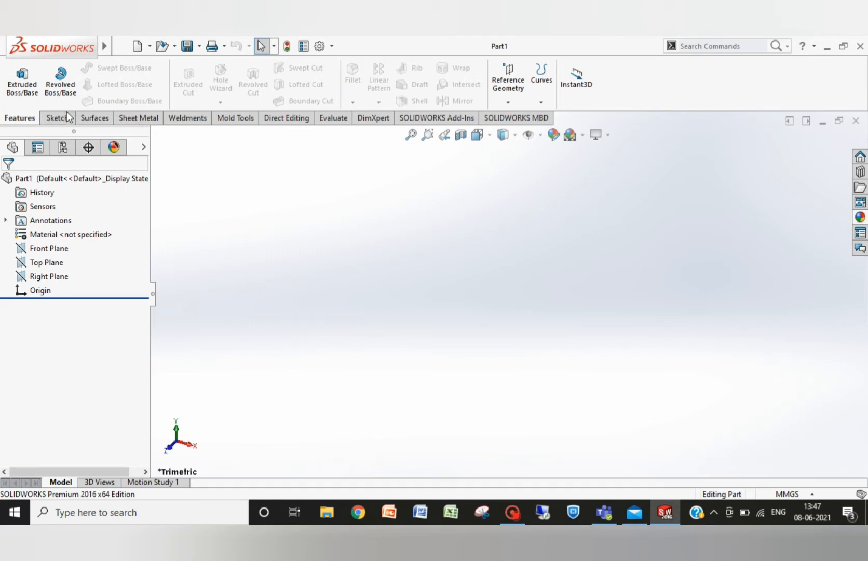
# - Start a new sketch on the Top Plane
pyautogui.click(57, 118)
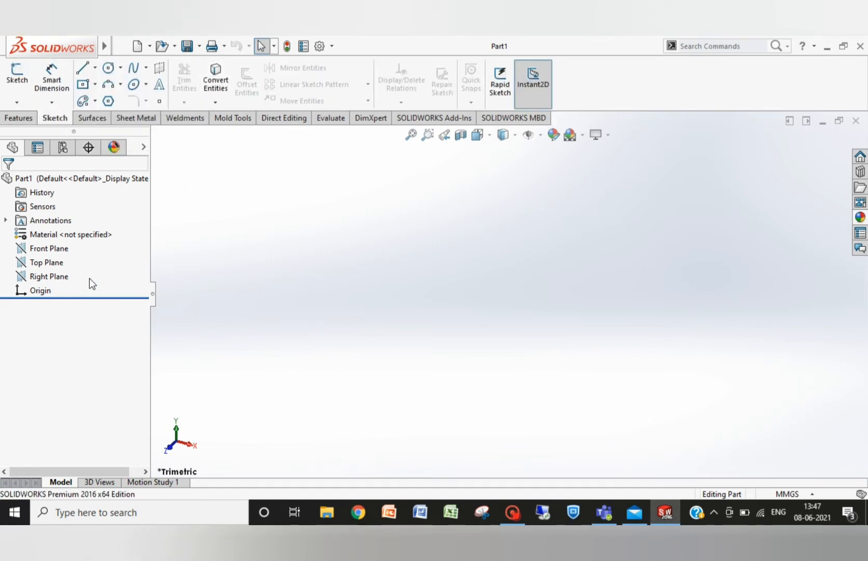
pyautogui.click(46, 263)
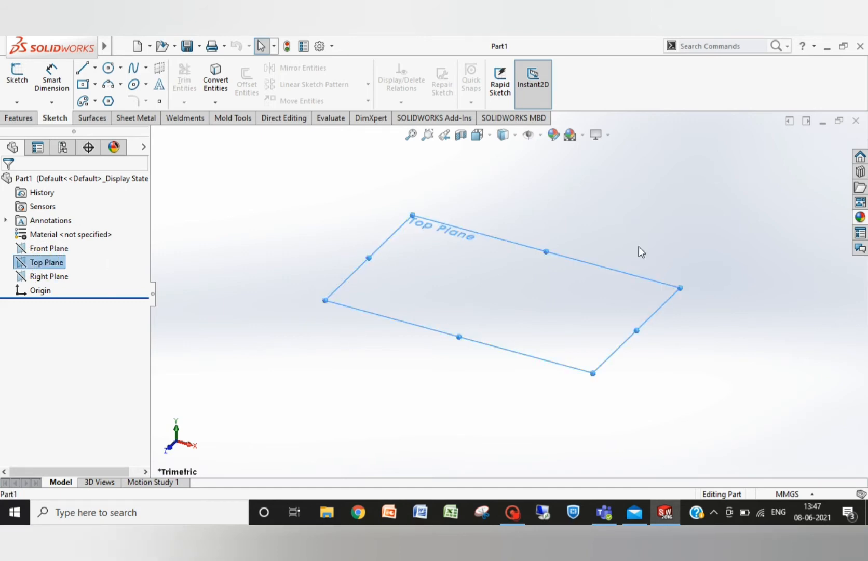
pyautogui.click(19, 73)
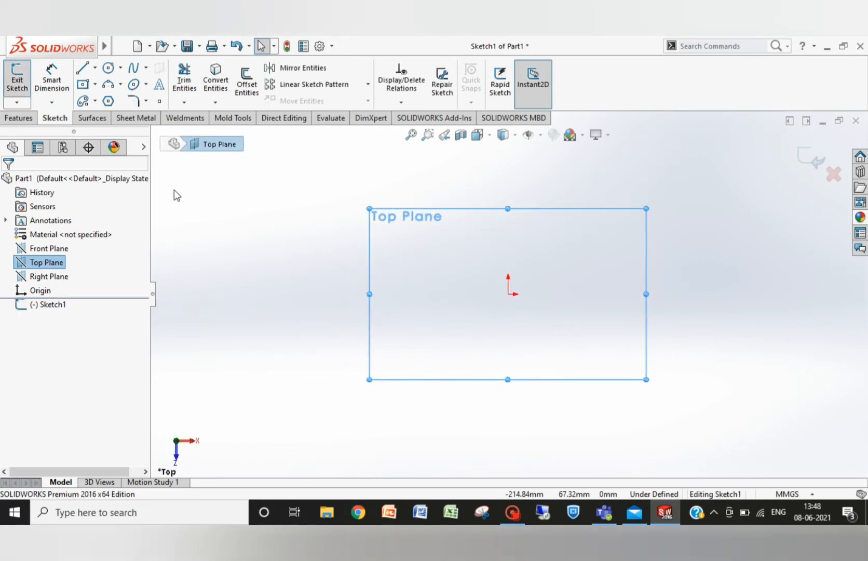
# - Sketch an L-shaped line outline cornered at the origin, with an outer vertical about 62 mm long, and delete its top line of about 22 mm
pyautogui.click(82, 68)
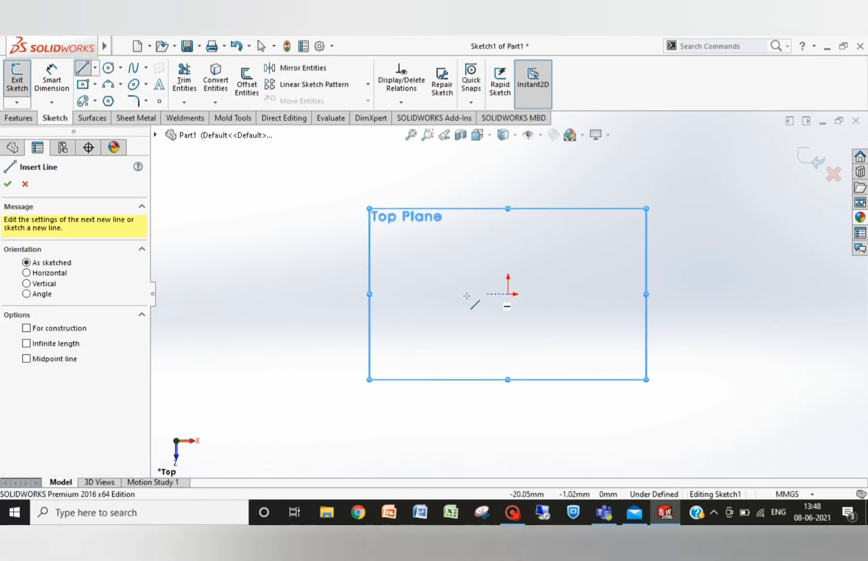
pyautogui.click(421, 291)
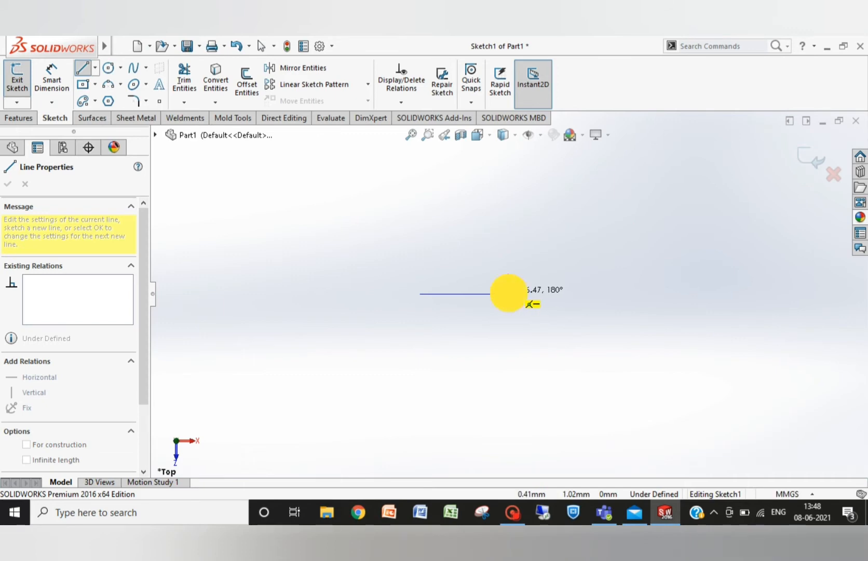
pyautogui.click(508, 294)
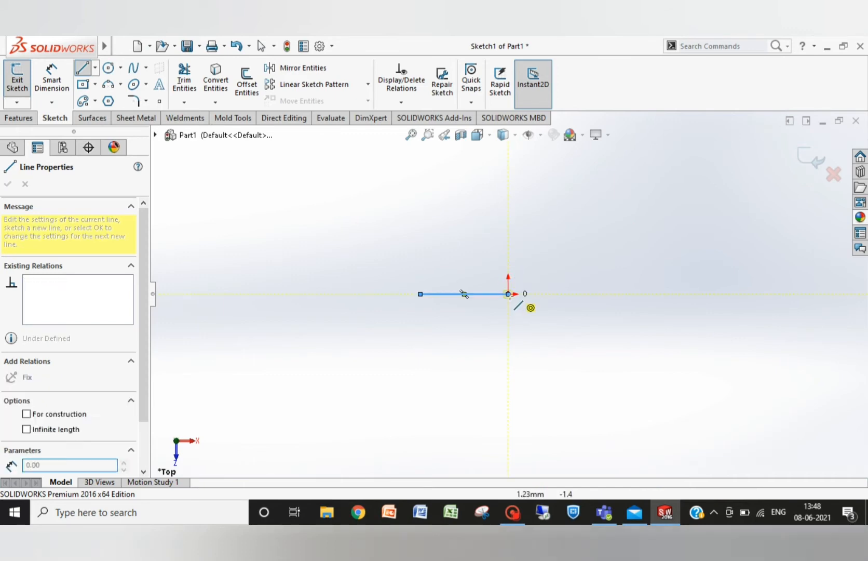
pyautogui.click(508, 197)
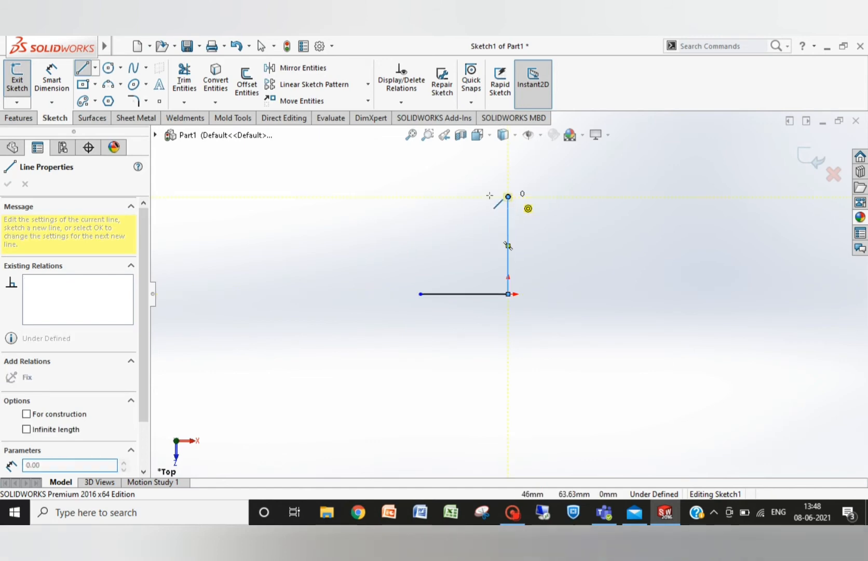
pyautogui.click(473, 196)
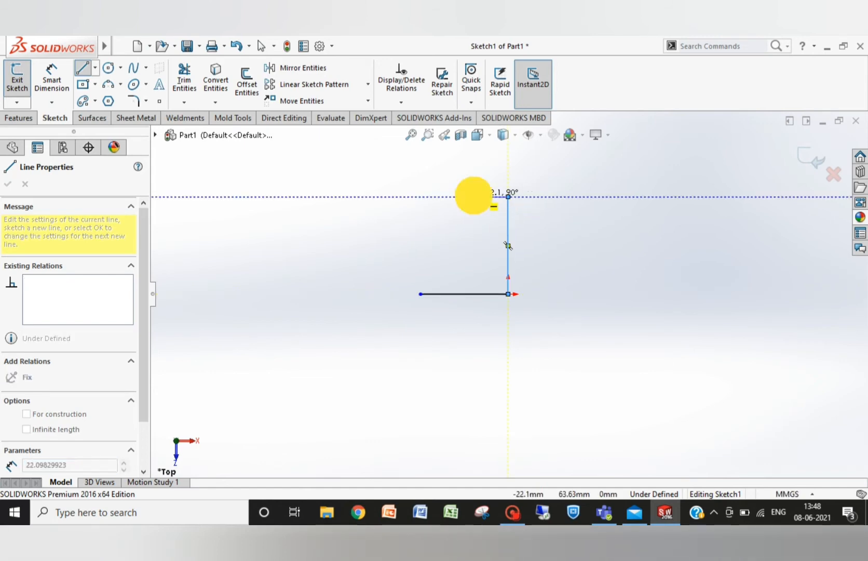
pyautogui.click(474, 266)
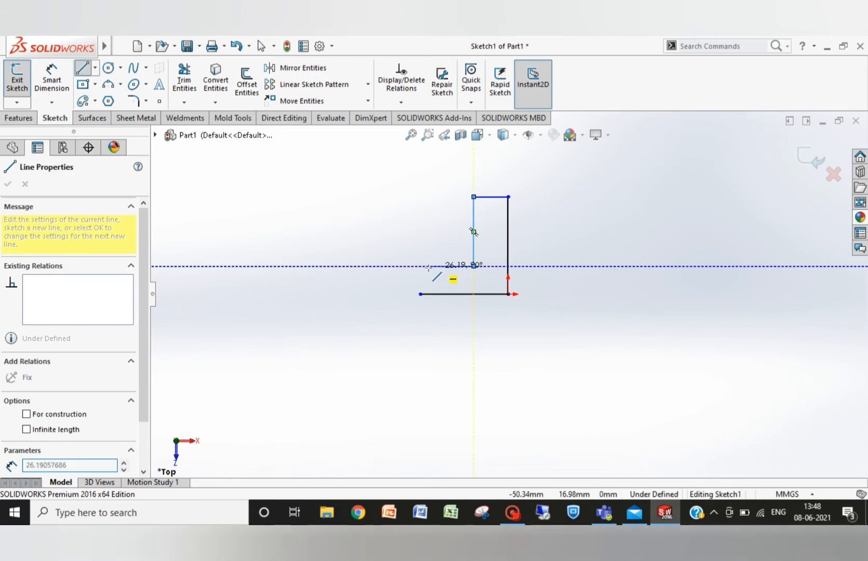
pyautogui.click(420, 266)
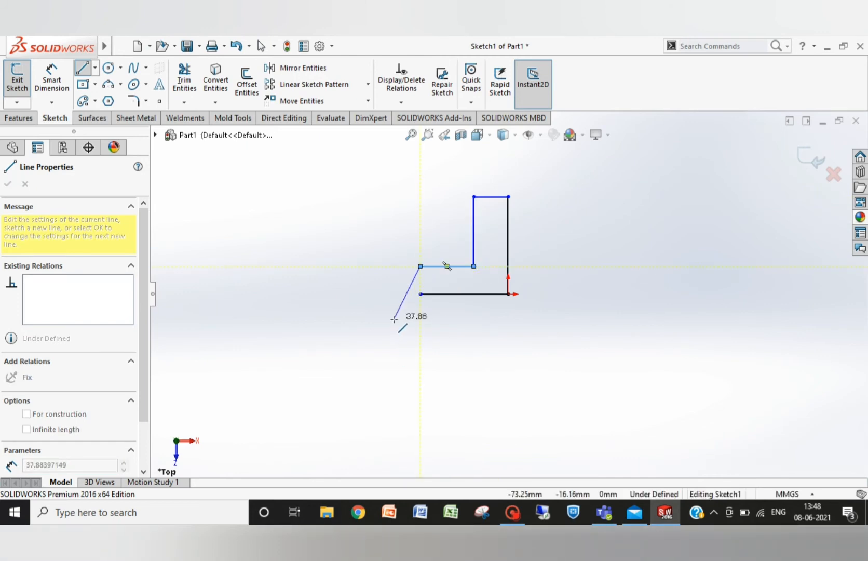
pyautogui.press('Escape')
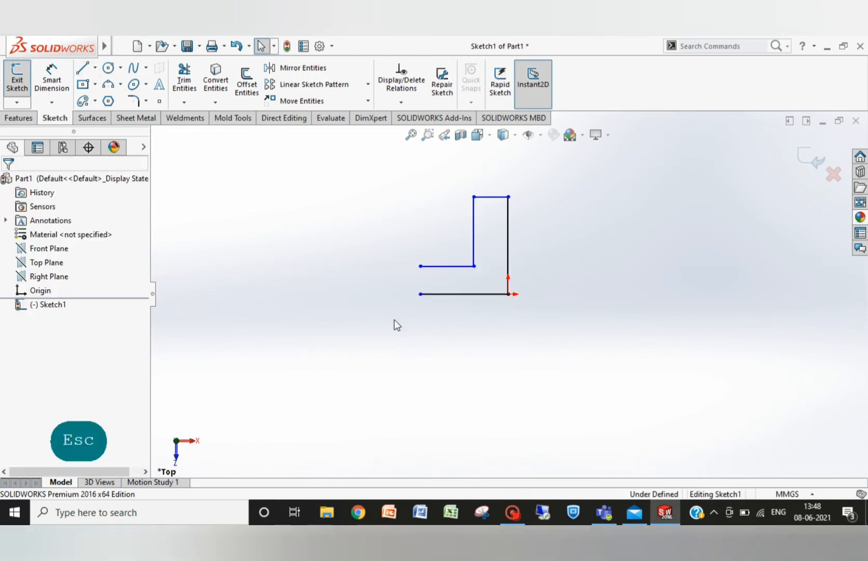
pyautogui.click(482, 197)
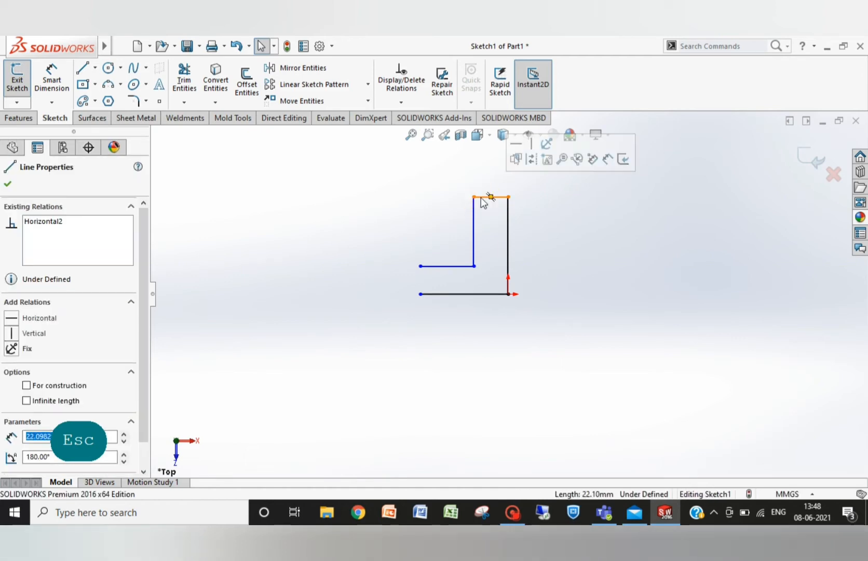
pyautogui.press('Delete')
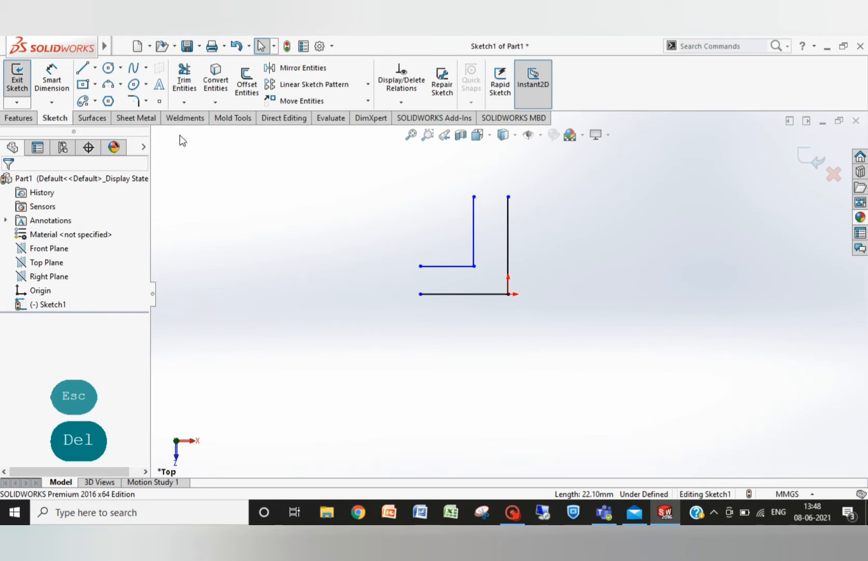
# - Dimension the outer vertical line of the L-profile to 100 mm
pyautogui.click(55, 71)
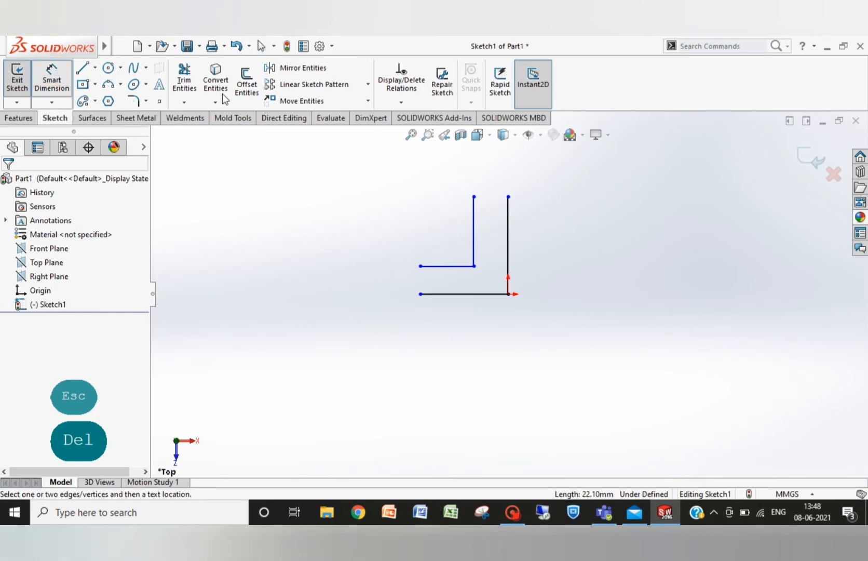
pyautogui.click(508, 247)
pyautogui.click(544, 248)
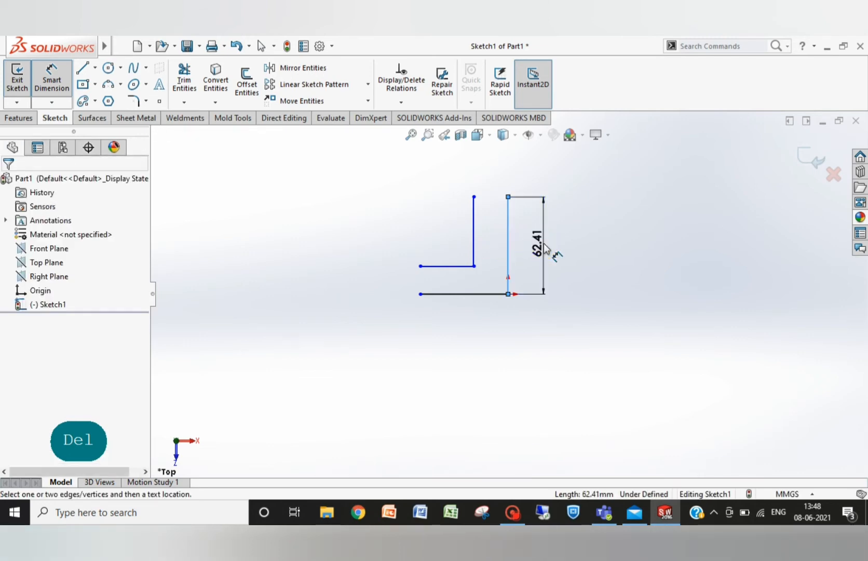
pyautogui.write('100')
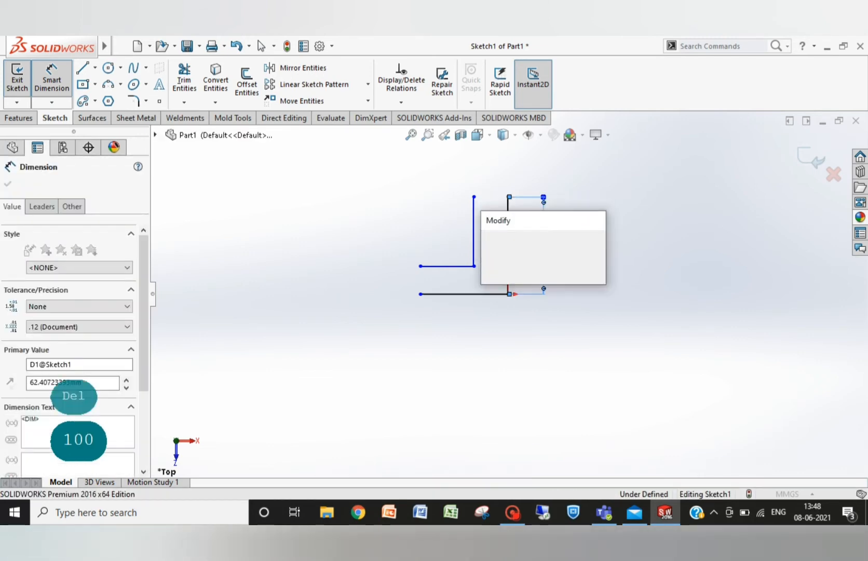
pyautogui.press('Return')
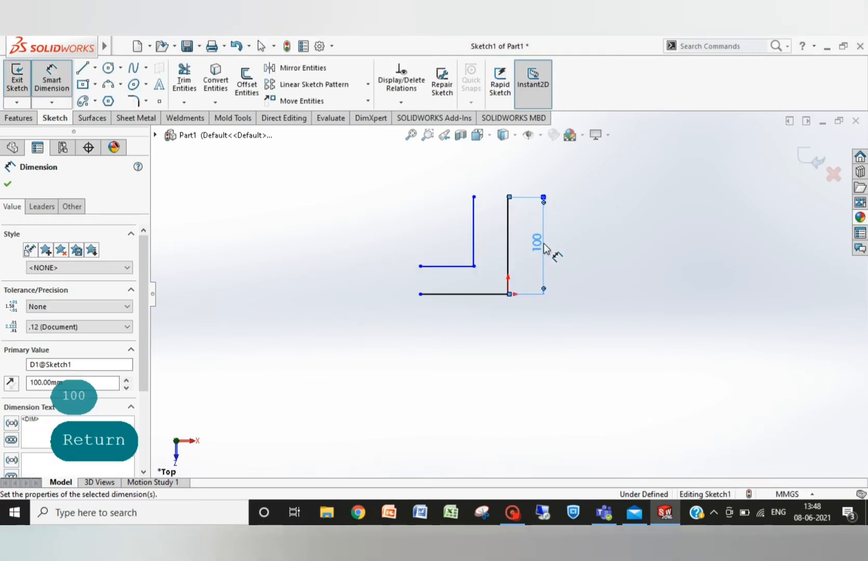
pyautogui.click(463, 294)
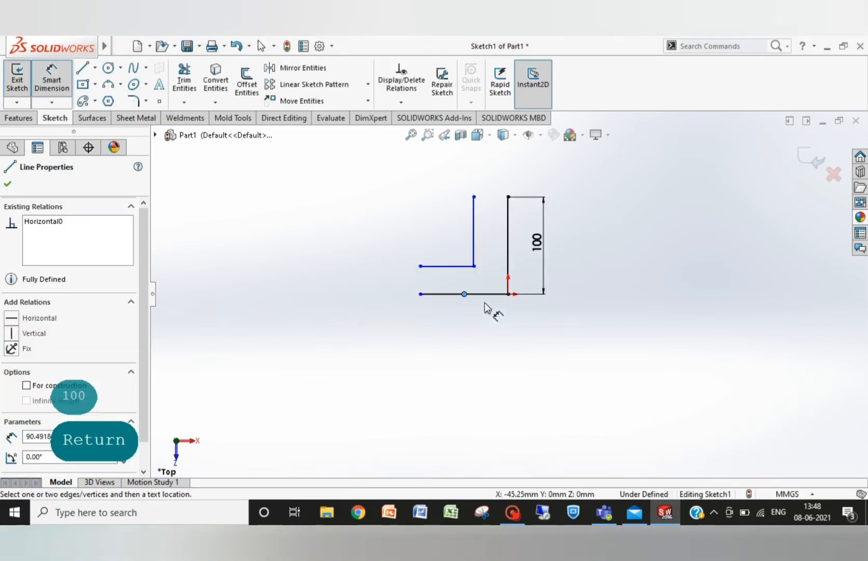
pyautogui.click(481, 294)
pyautogui.click(475, 313)
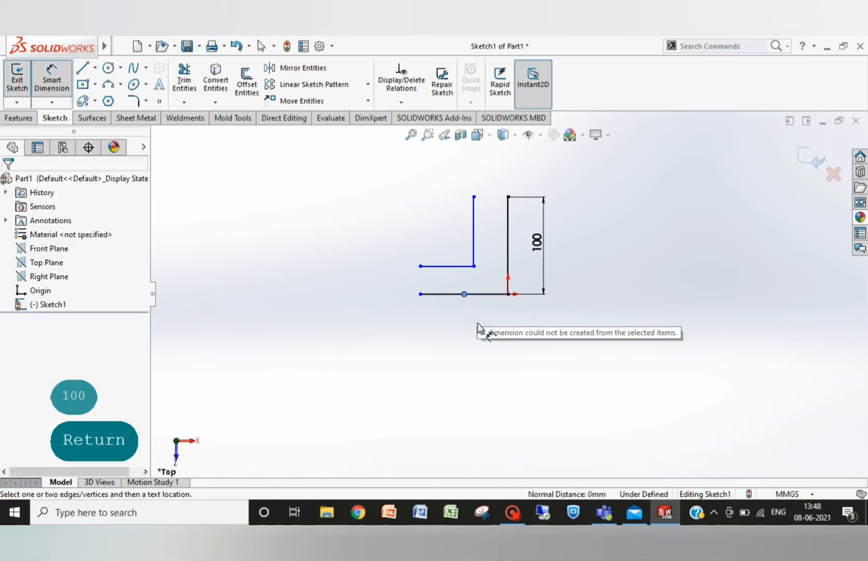
pyautogui.click(333, 295)
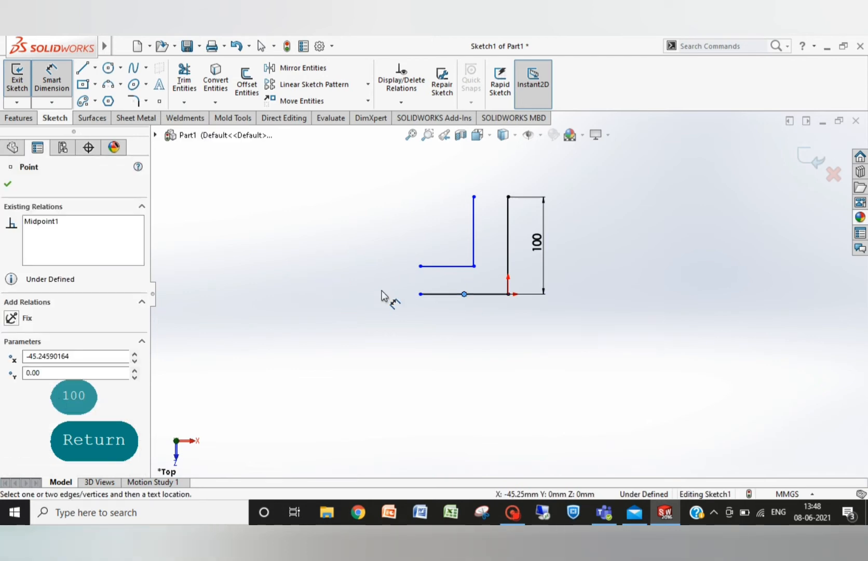
pyautogui.click(487, 294)
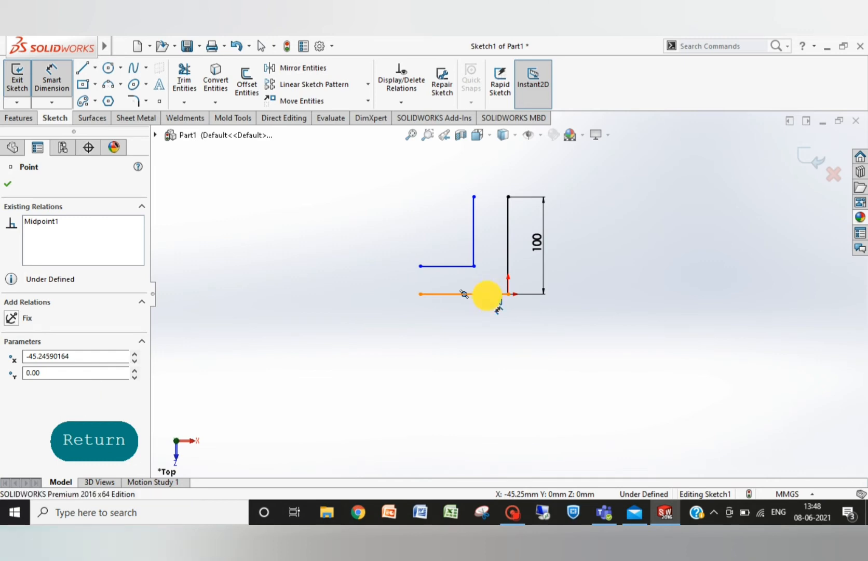
pyautogui.press('Escape')
pyautogui.press('Escape')
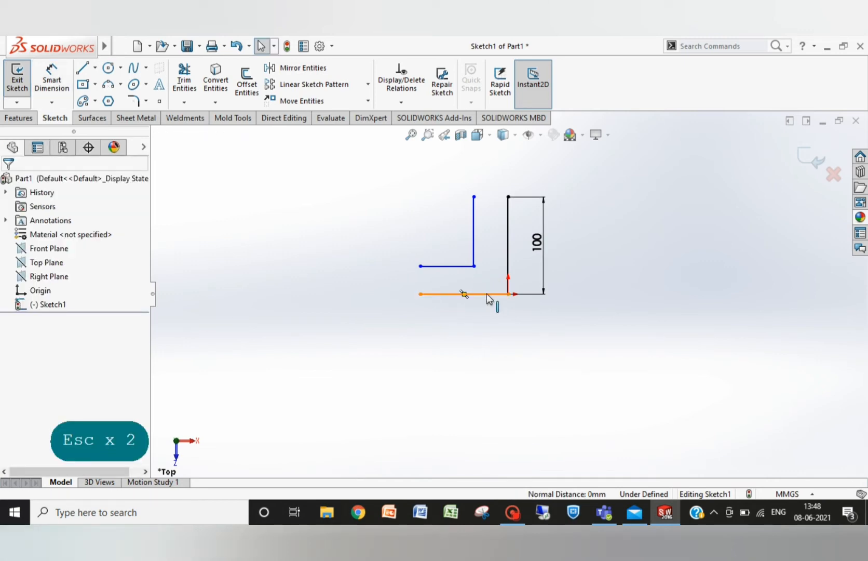
# - Dimension the bottom horizontal line of the L-profile to 100 mm and finish dimensioning
pyautogui.click(44, 92)
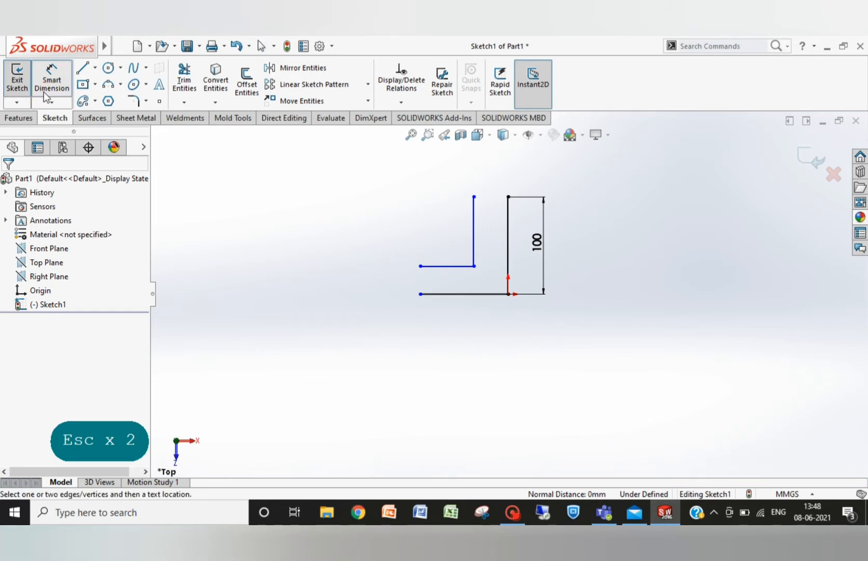
pyautogui.click(490, 297)
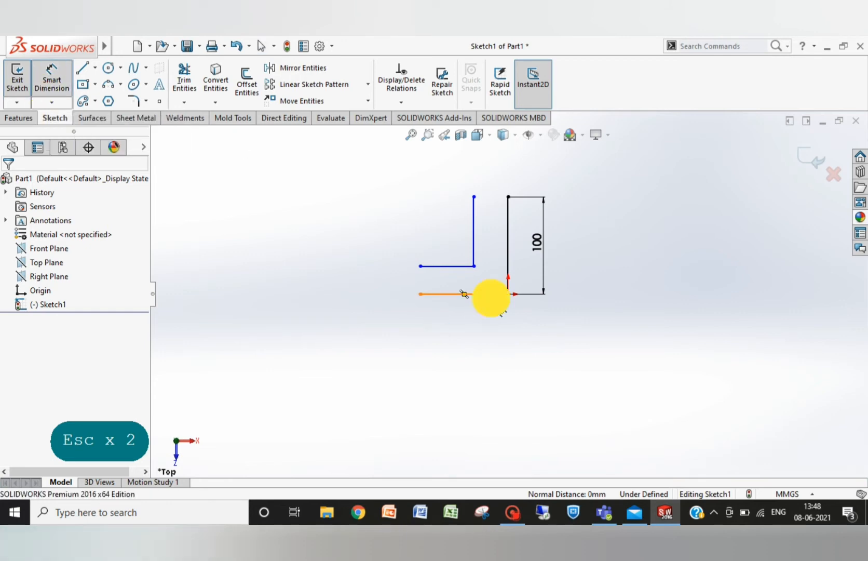
pyautogui.click(473, 316)
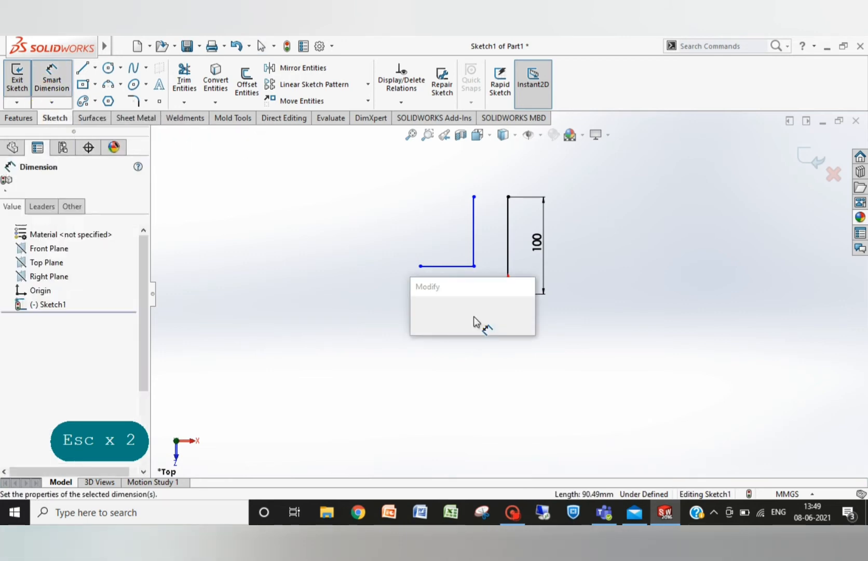
pyautogui.write('100')
pyautogui.press('Return')
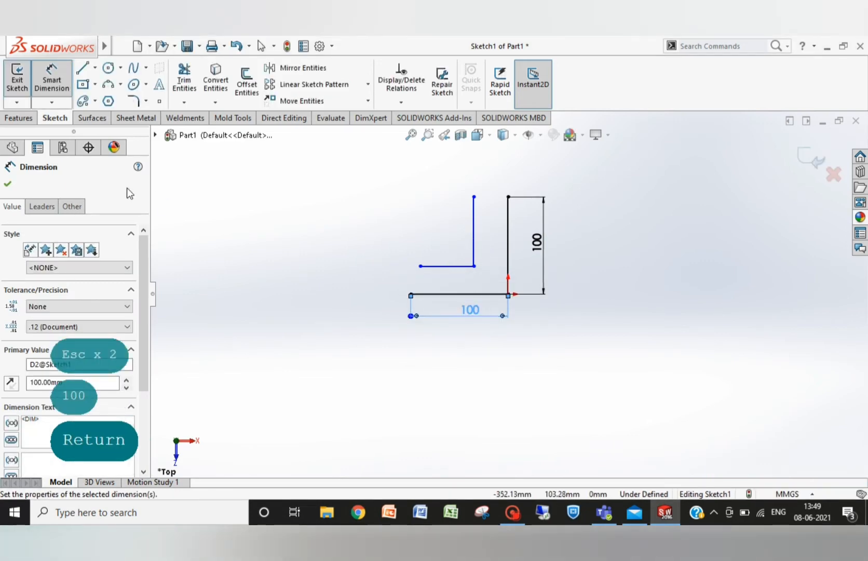
pyautogui.click(12, 185)
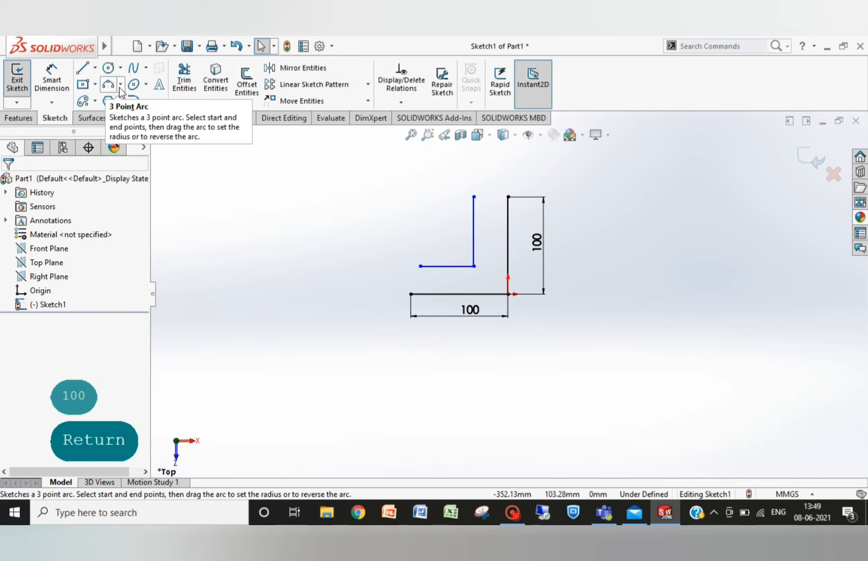
# - Join the upper ends of the two vertical lines with a 180° centrepoint arc of about 17.7 mm radius
pyautogui.click(120, 85)
pyautogui.click(123, 97)
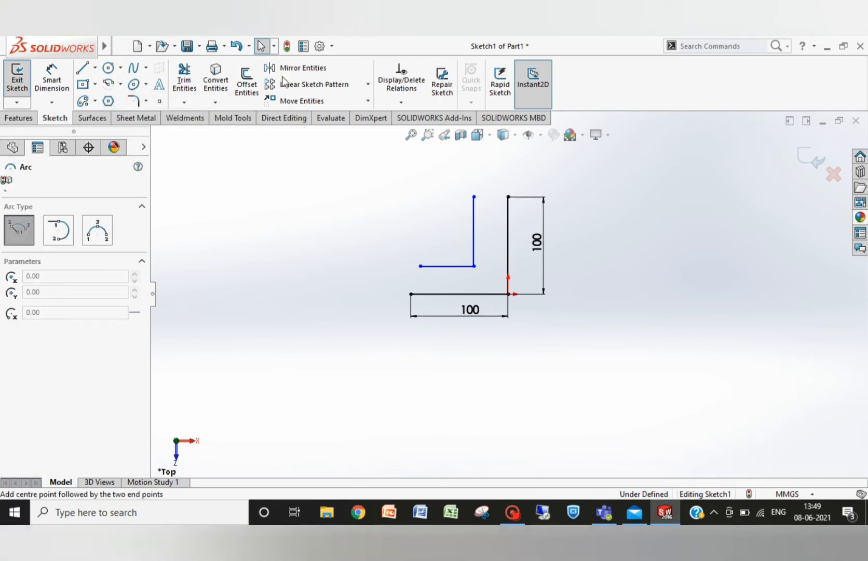
pyautogui.click(491, 197)
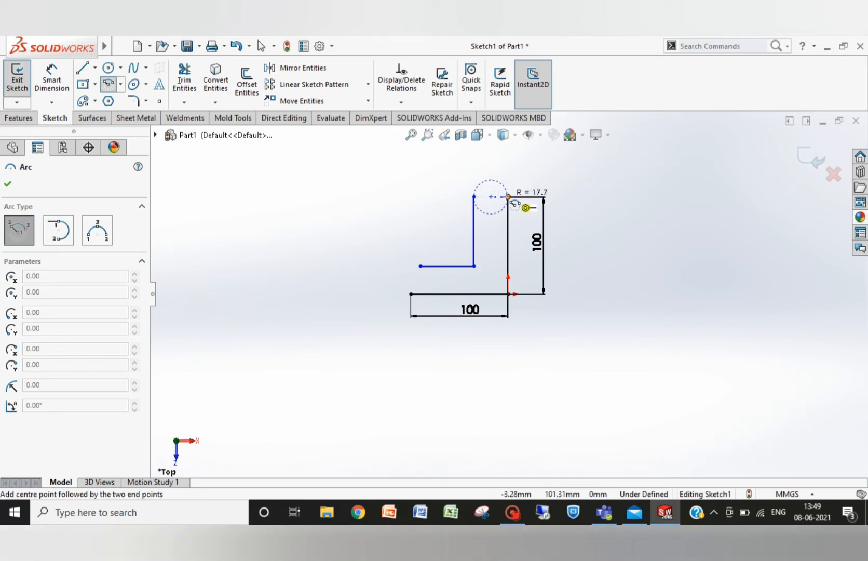
pyautogui.click(507, 198)
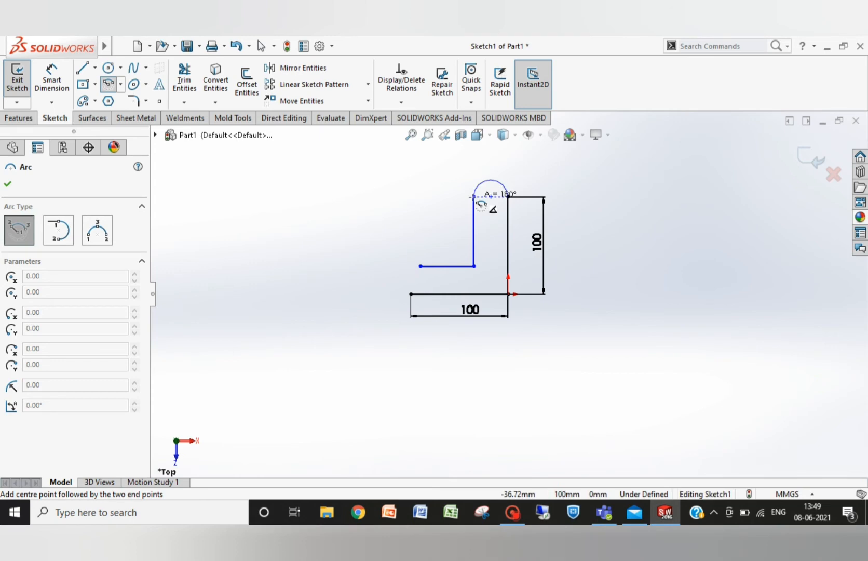
pyautogui.click(474, 196)
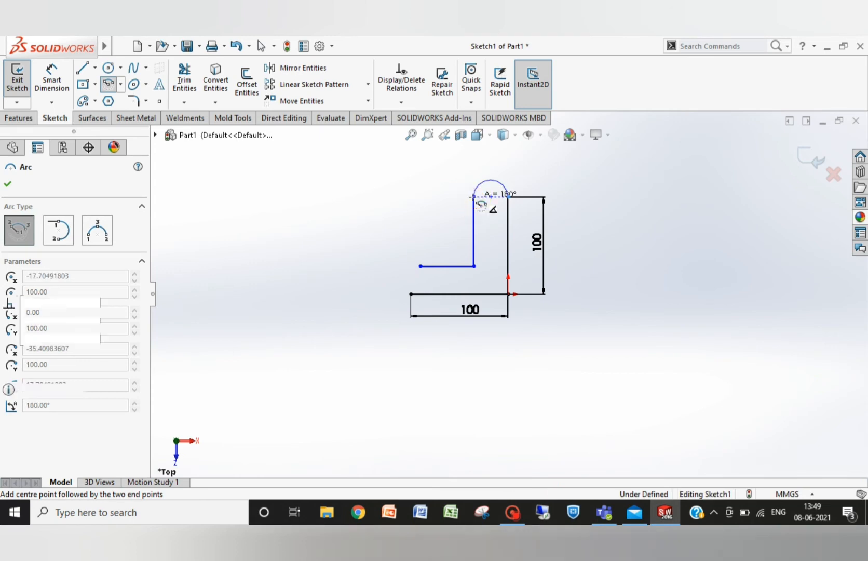
# - Add a centrepoint arc of about 14 mm radius from the inner horizontal line's free end to the bottom line near its free end
pyautogui.click(419, 279)
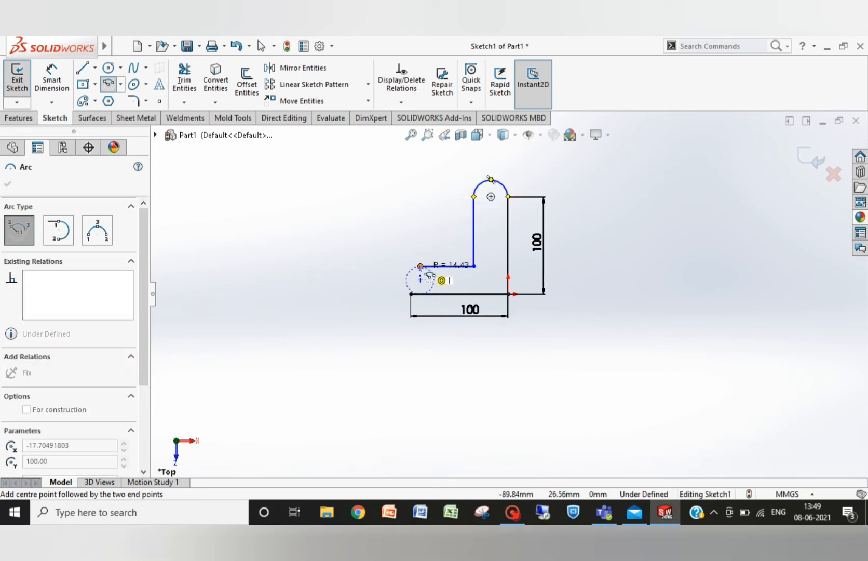
pyautogui.click(421, 266)
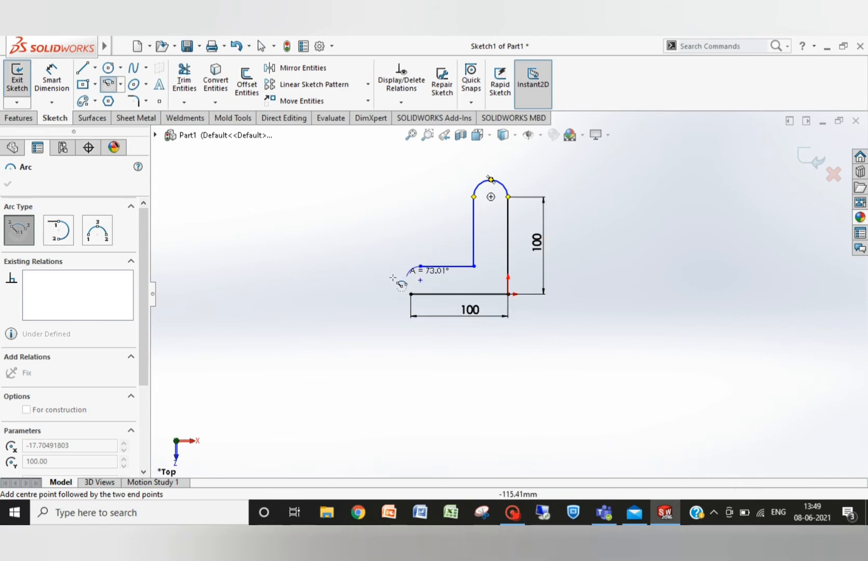
pyautogui.click(417, 294)
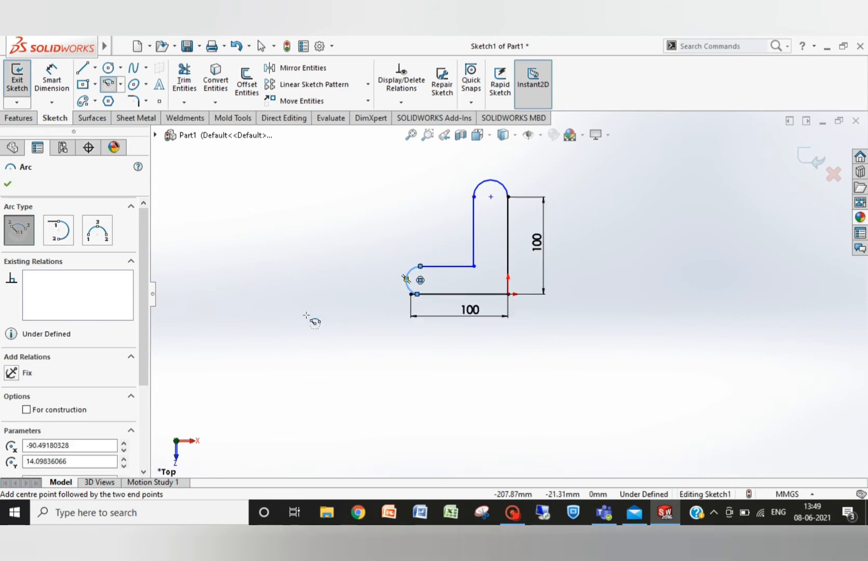
pyautogui.click(8, 185)
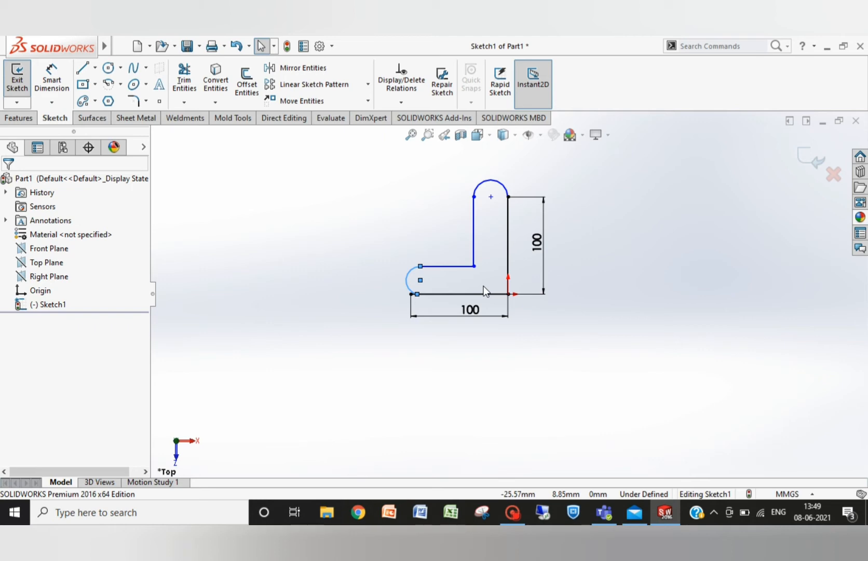
# - Add a tangent relation between the arc at the horizontal leg's free end and the profile's bottom line
pyautogui.click(419, 293)
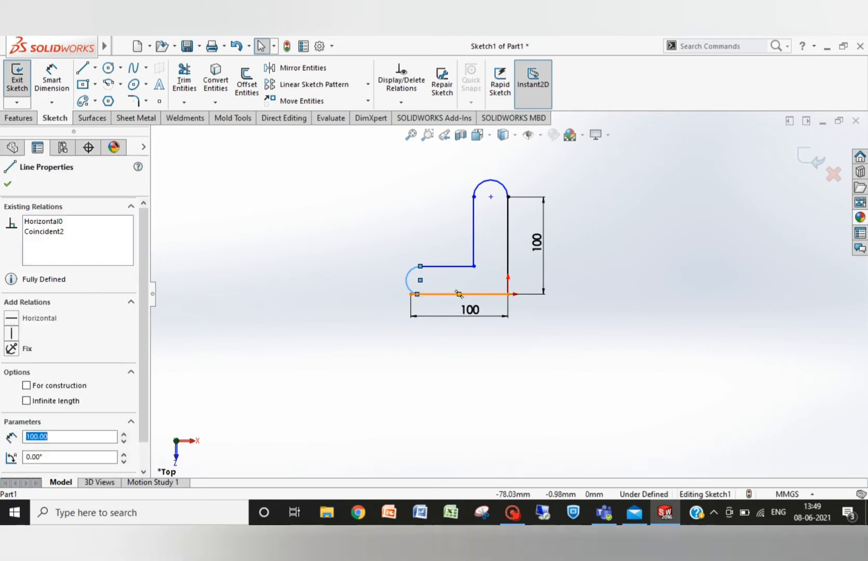
pyautogui.keyDown('ctrl'); pyautogui.click(408, 283); pyautogui.keyUp('ctrl')
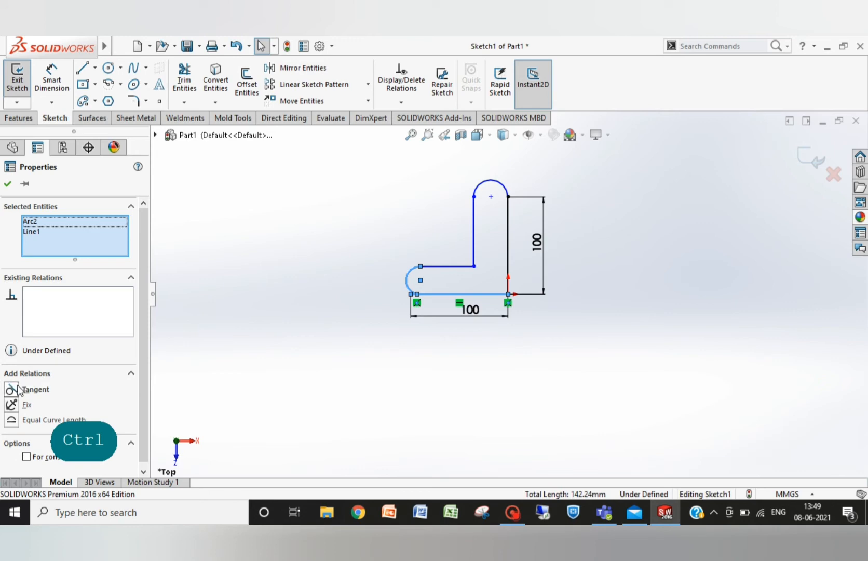
pyautogui.click(12, 389)
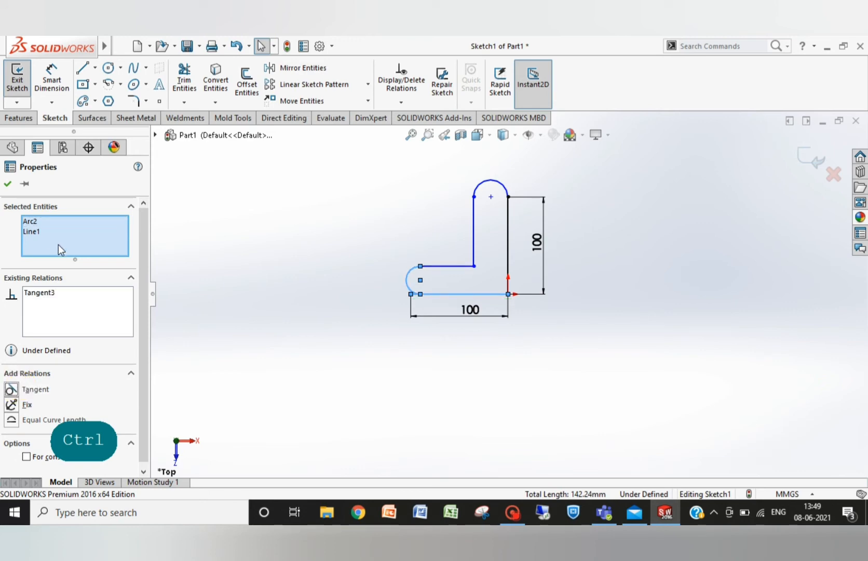
pyautogui.click(7, 185)
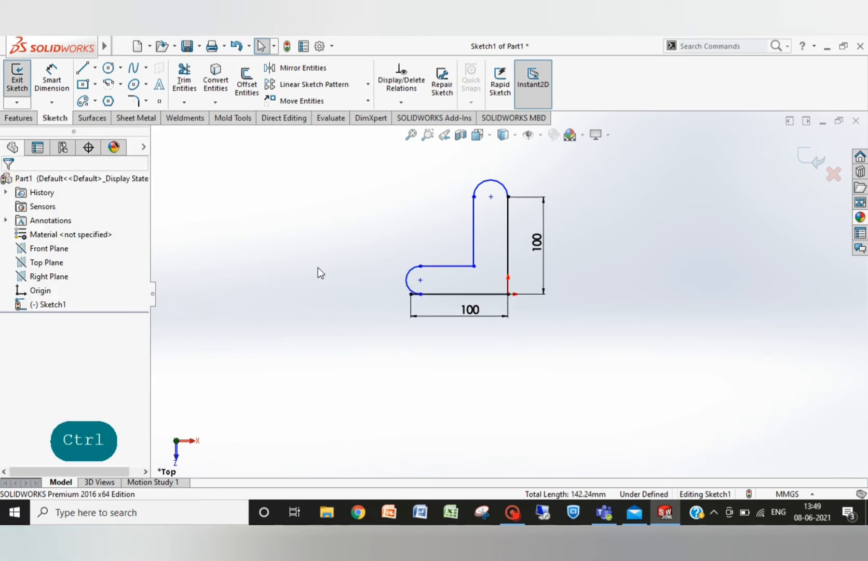
# - Trim the bottom line's short overhang beyond the end arc, accepting deletion of its associated dimension
pyautogui.click(184, 102)
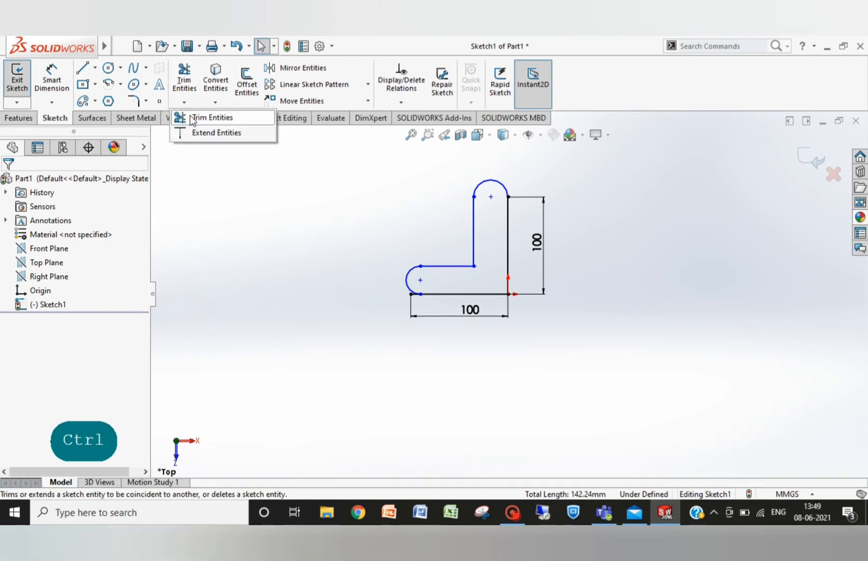
pyautogui.click(198, 118)
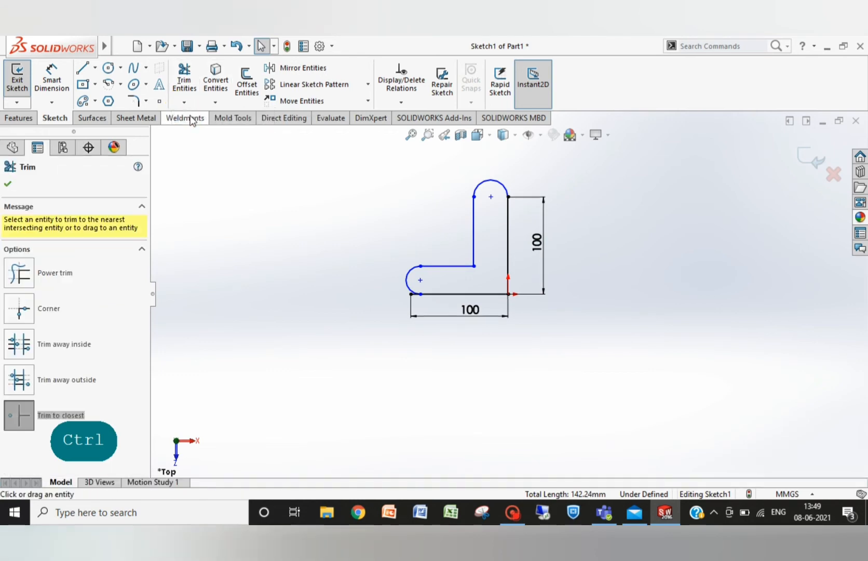
pyautogui.click(413, 296)
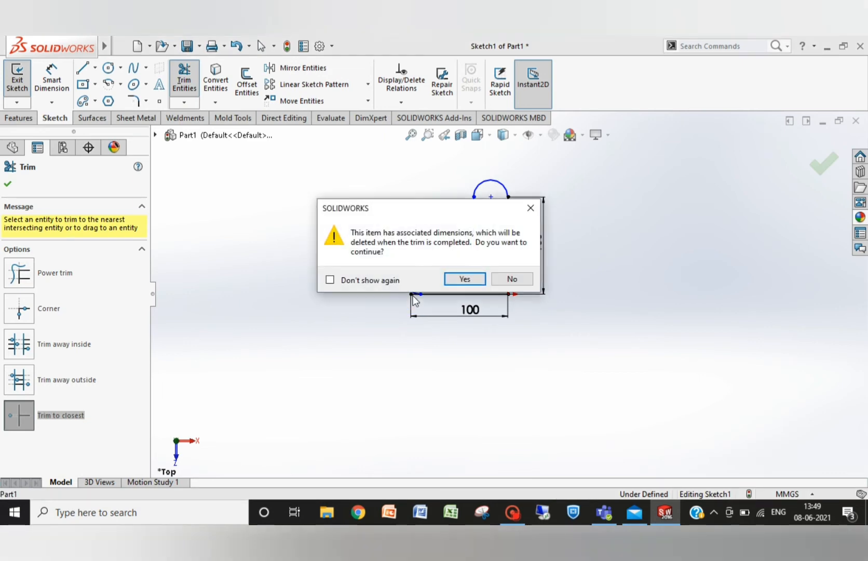
pyautogui.click(460, 278)
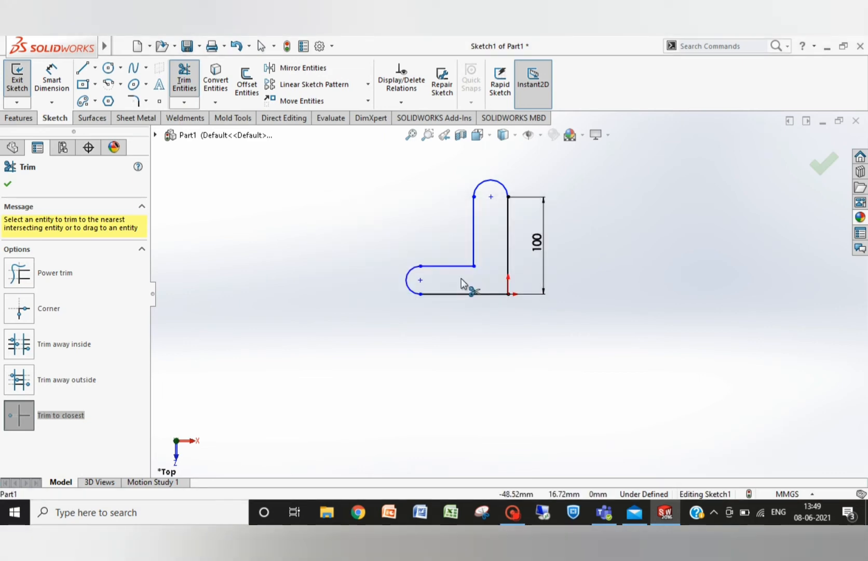
pyautogui.click(8, 185)
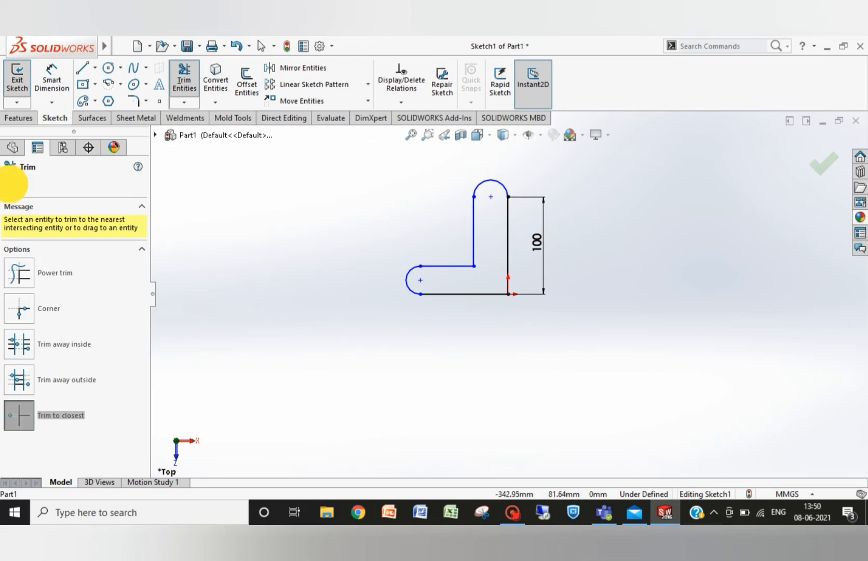
# - Dimension the trimmed bottom horizontal line to 100 mm
pyautogui.click(464, 294)
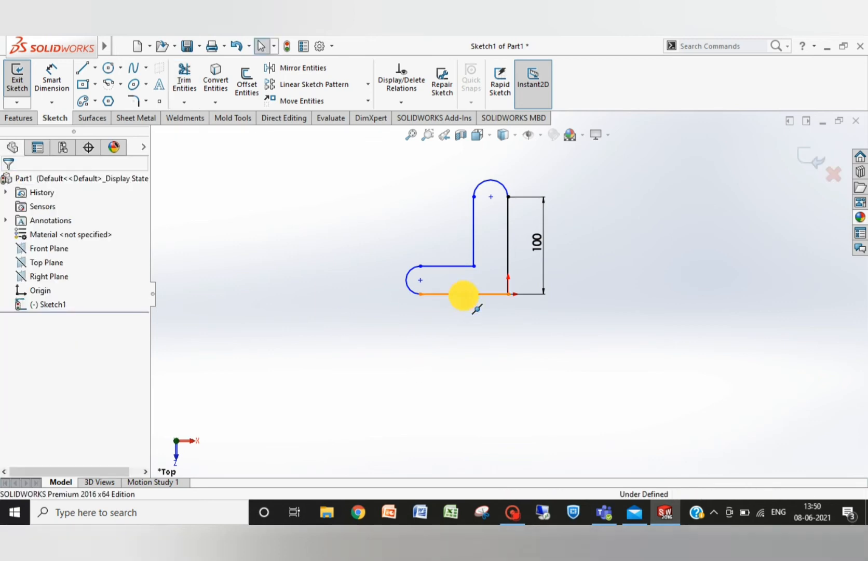
pyautogui.click(413, 330)
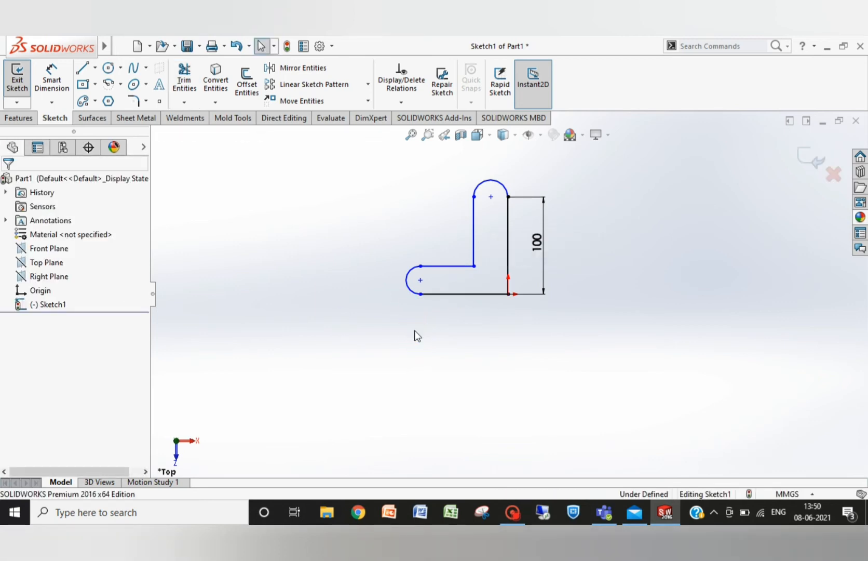
pyautogui.click(437, 293)
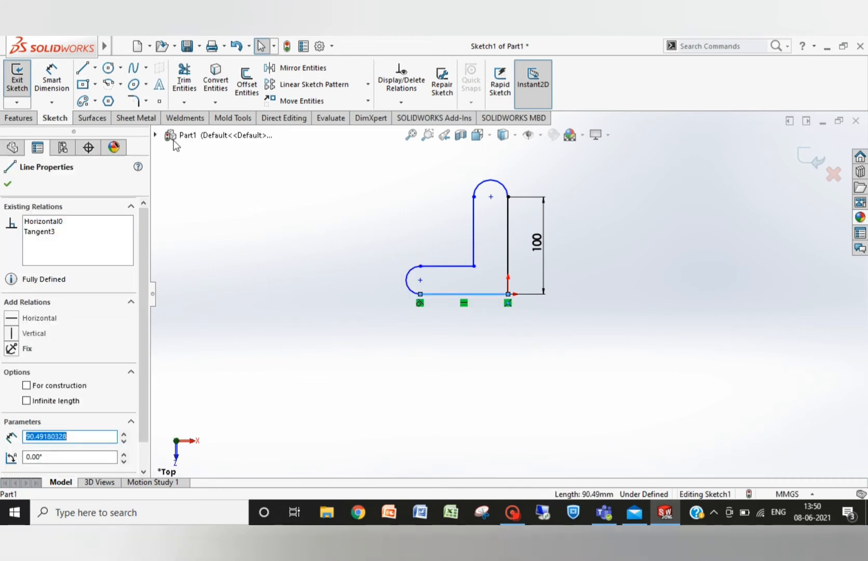
pyautogui.click(51, 76)
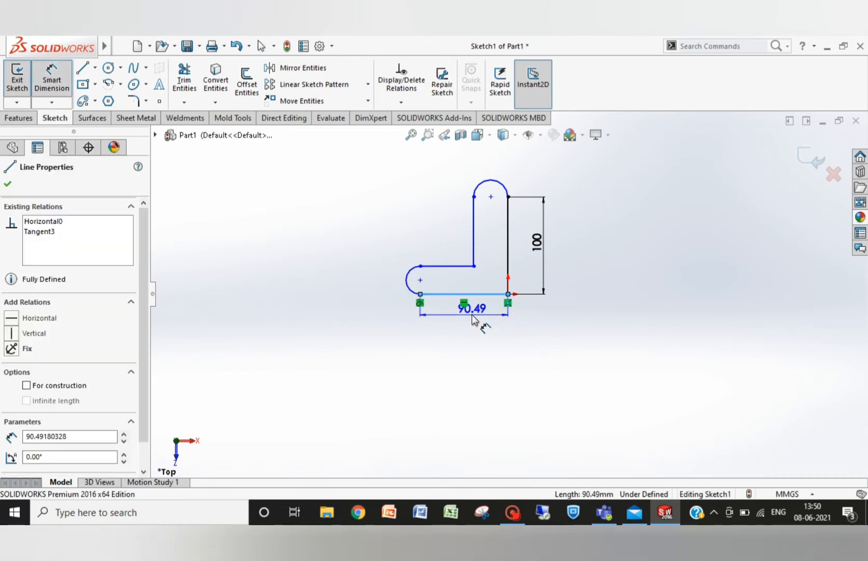
pyautogui.click(462, 321)
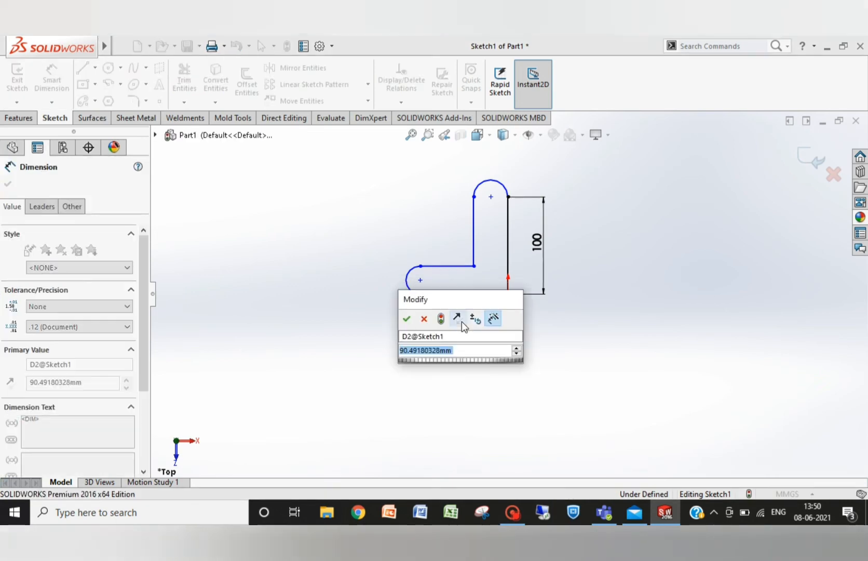
pyautogui.write('100')
pyautogui.press('Return')
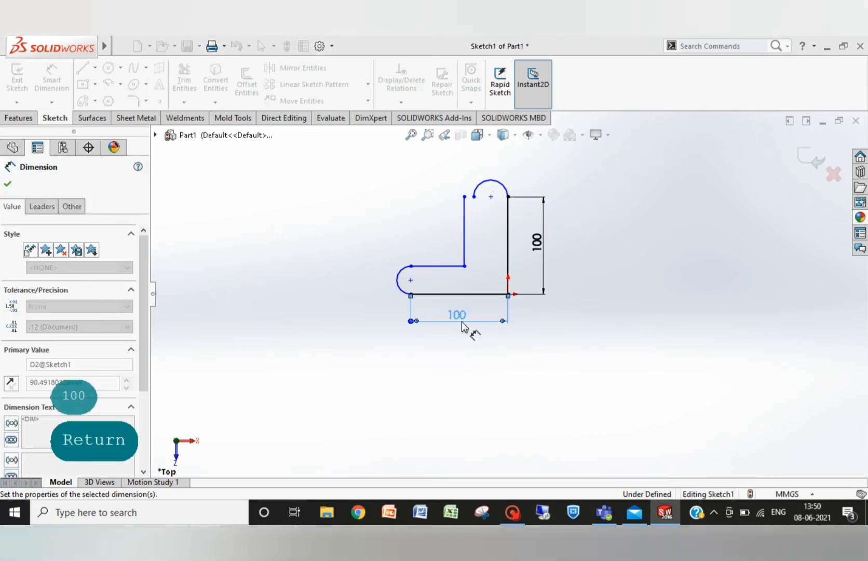
pyautogui.click(8, 185)
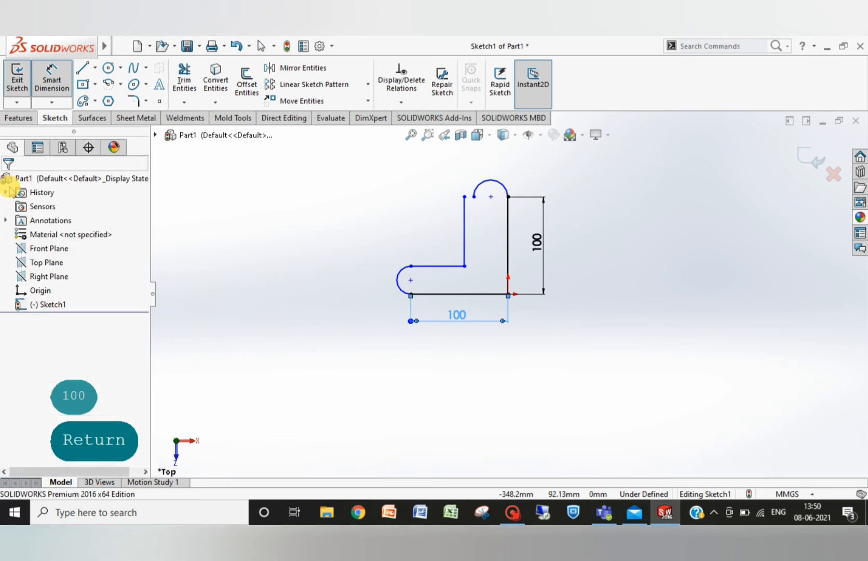
# - Merge the upper endpoint of the inner vertical line with the free end of the upper arc
pyautogui.click(474, 196)
pyautogui.keyDown('ctrl'); pyautogui.click(464, 197); pyautogui.keyUp('ctrl')
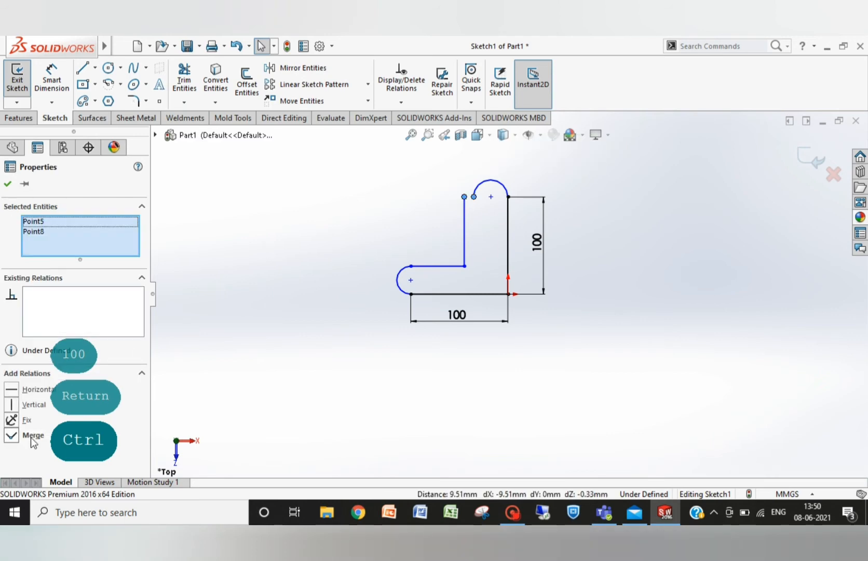
pyautogui.click(32, 439)
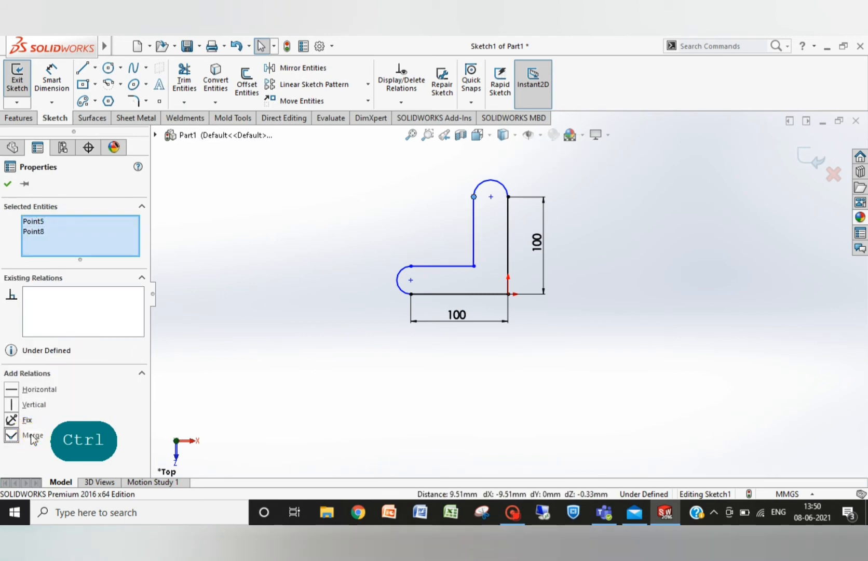
pyautogui.click(8, 184)
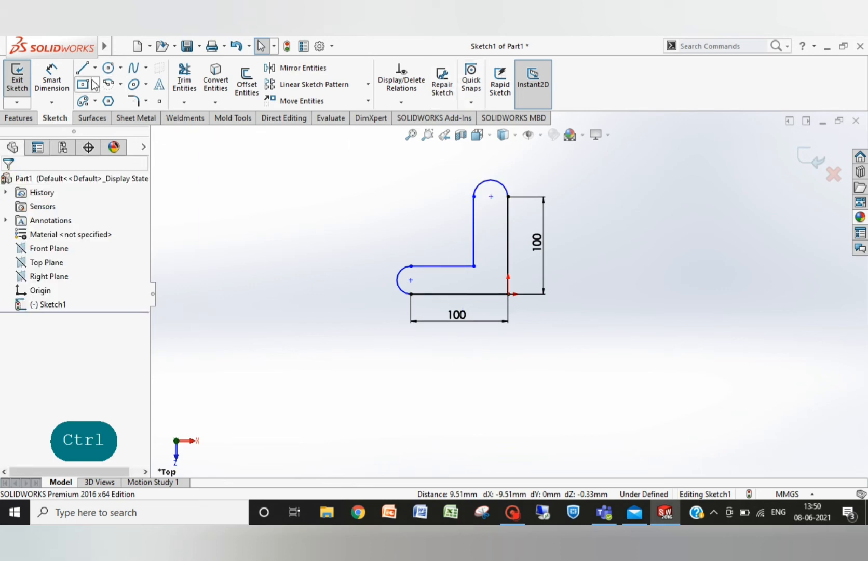
# - Dimension the radius of the arc at the top of the vertical leg to 25 mm
pyautogui.click(51, 79)
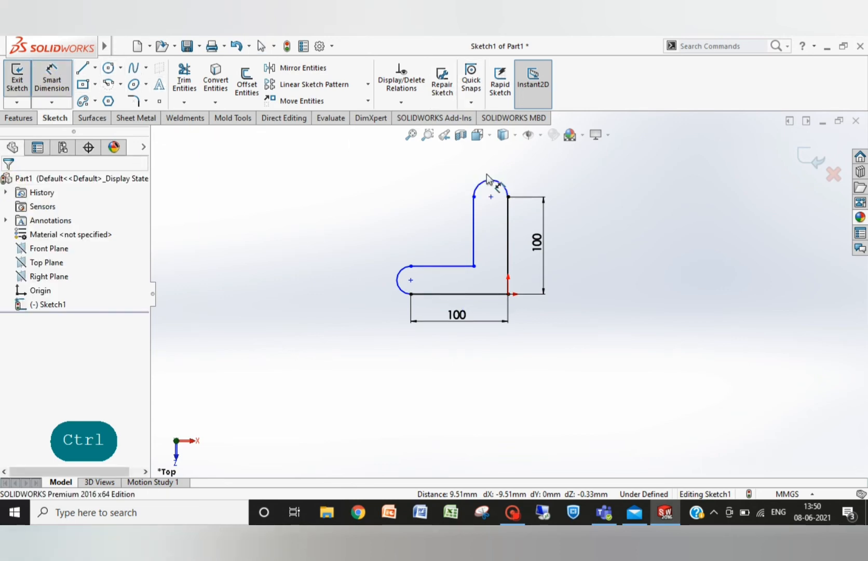
pyautogui.click(500, 188)
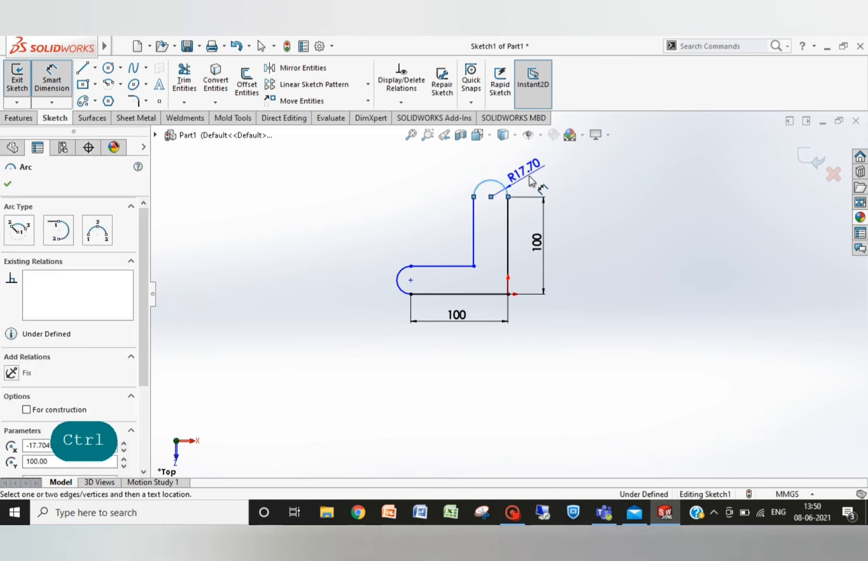
pyautogui.click(529, 177)
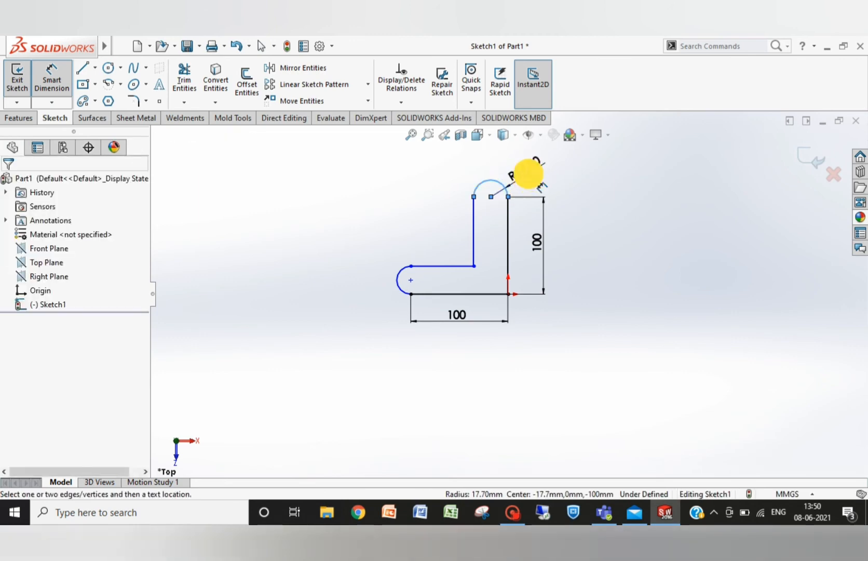
pyautogui.write('25')
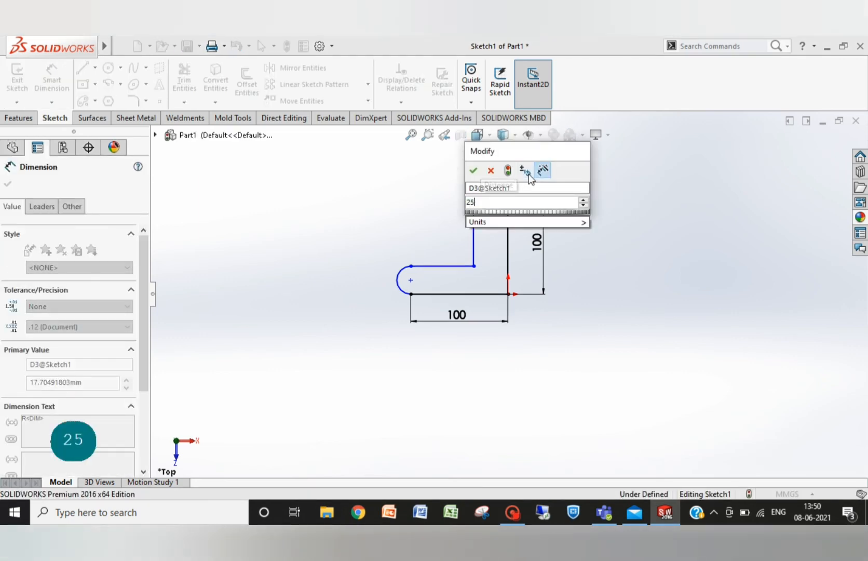
pyautogui.press('Return')
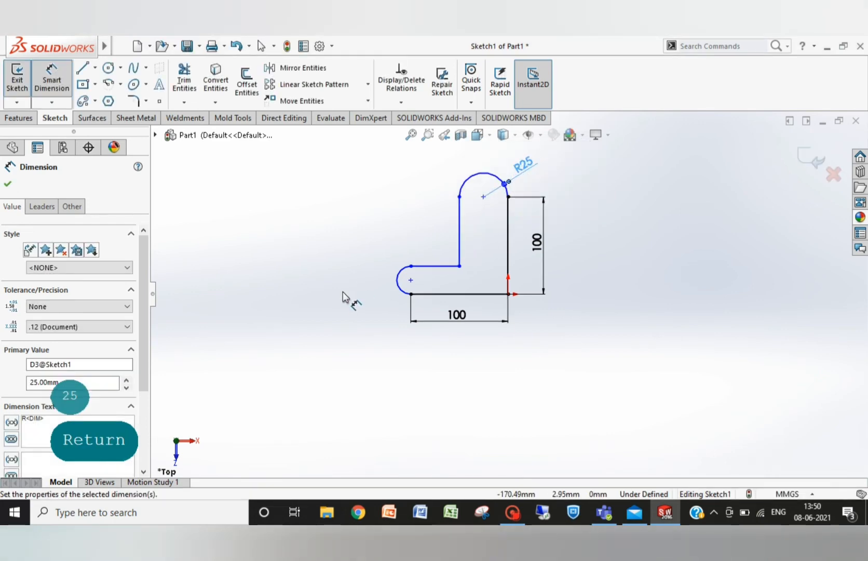
# - Dimension the radius of the arc at the end of the horizontal leg to 20 mm and finish dimensioning
pyautogui.click(398, 282)
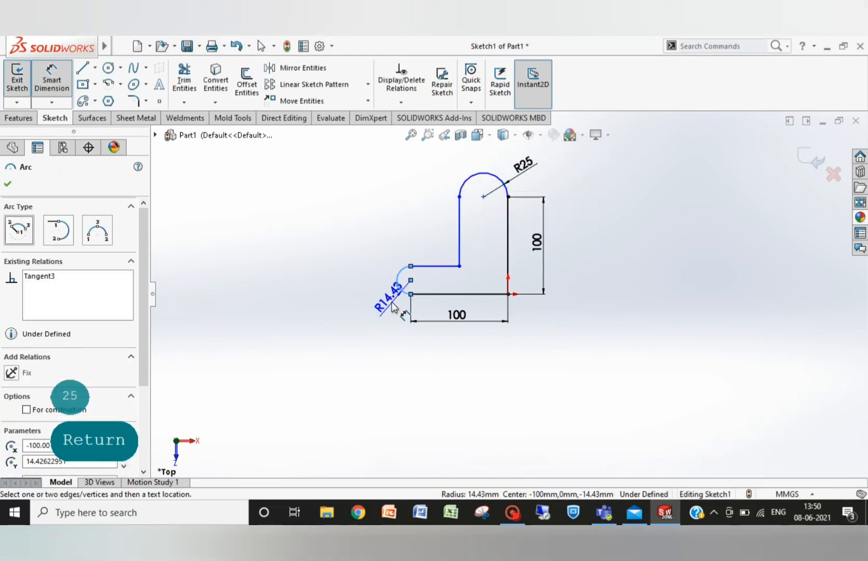
pyautogui.click(382, 307)
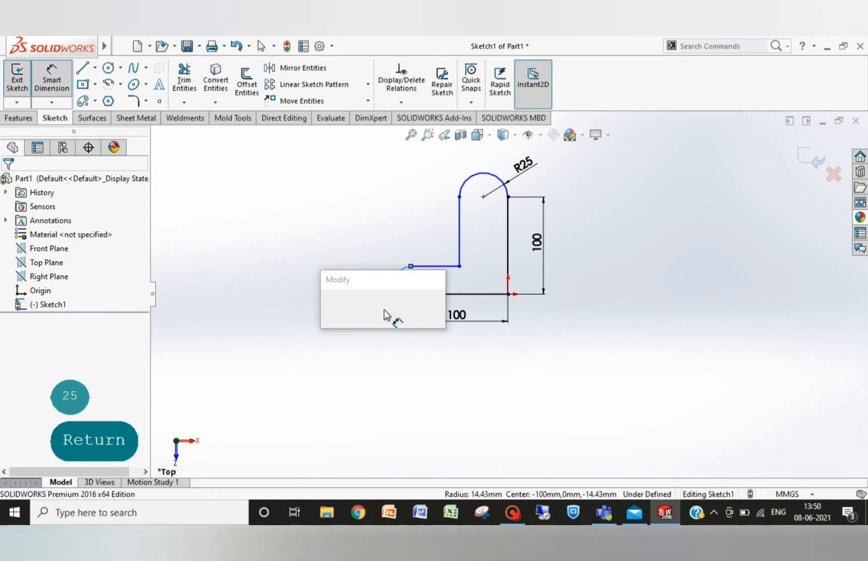
pyautogui.write('20')
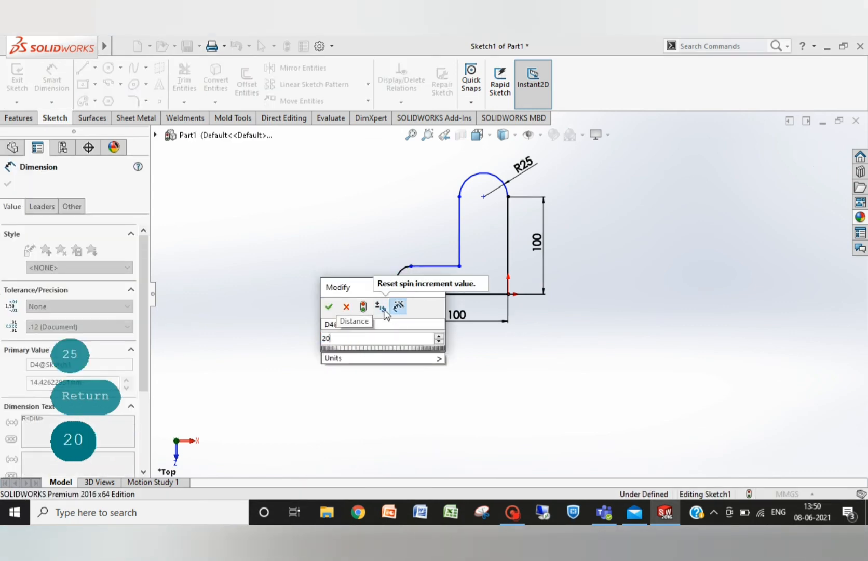
pyautogui.press('Return')
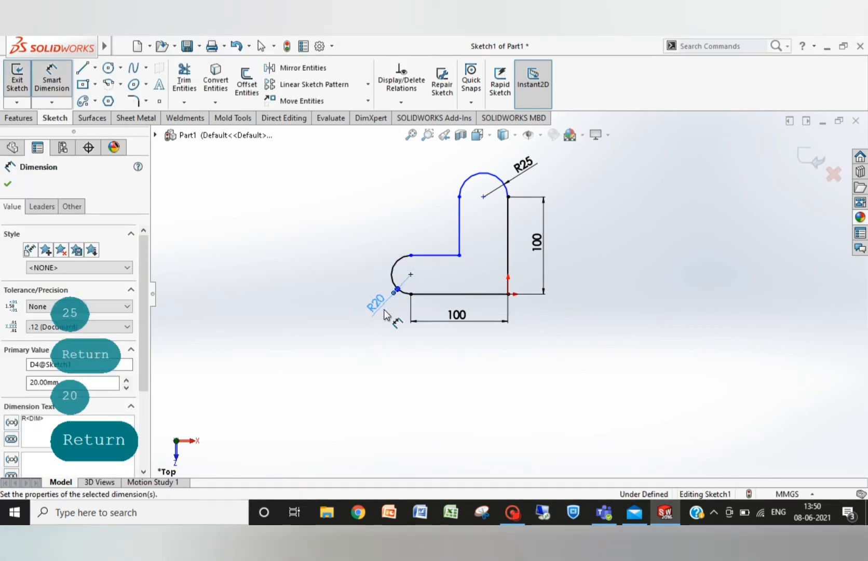
pyautogui.click(7, 183)
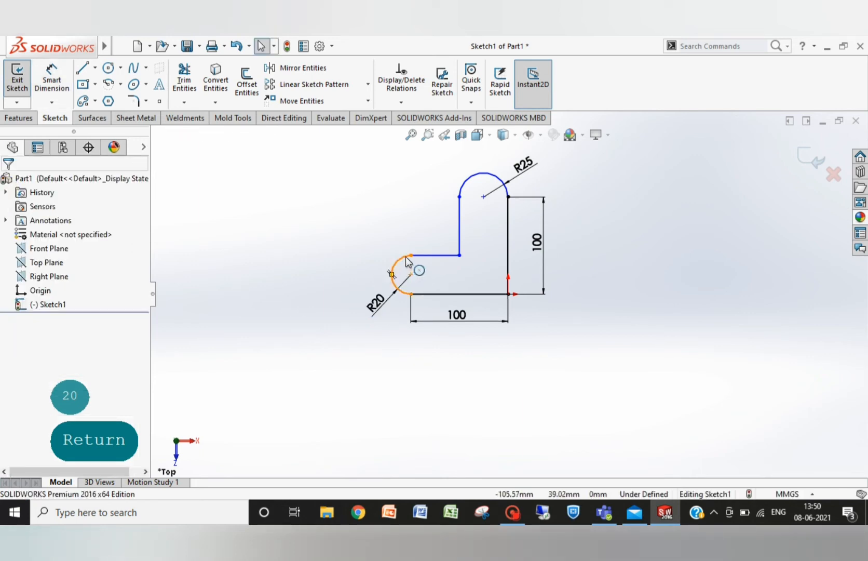
# - Sketch a hole circle centred on each end arc's centre point, first in the vertical leg and then in the horizontal leg
pyautogui.click(107, 68)
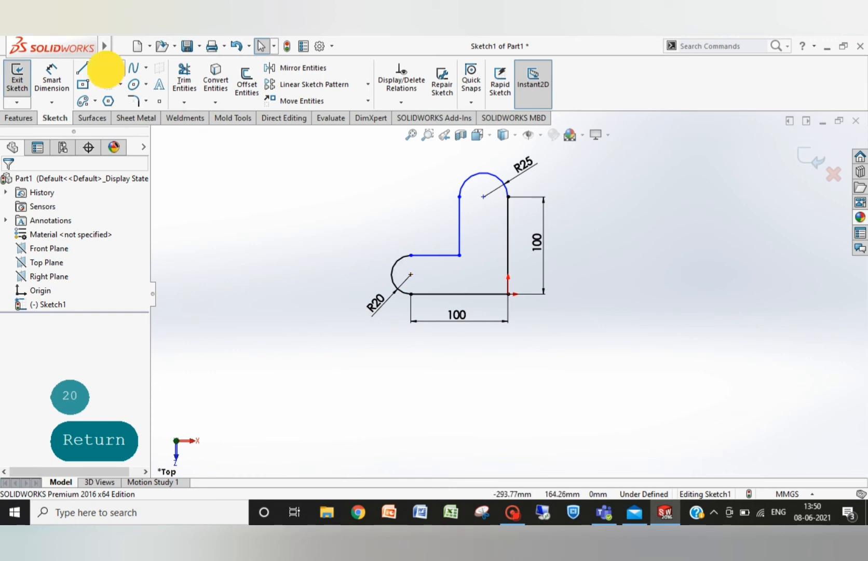
pyautogui.click(482, 197)
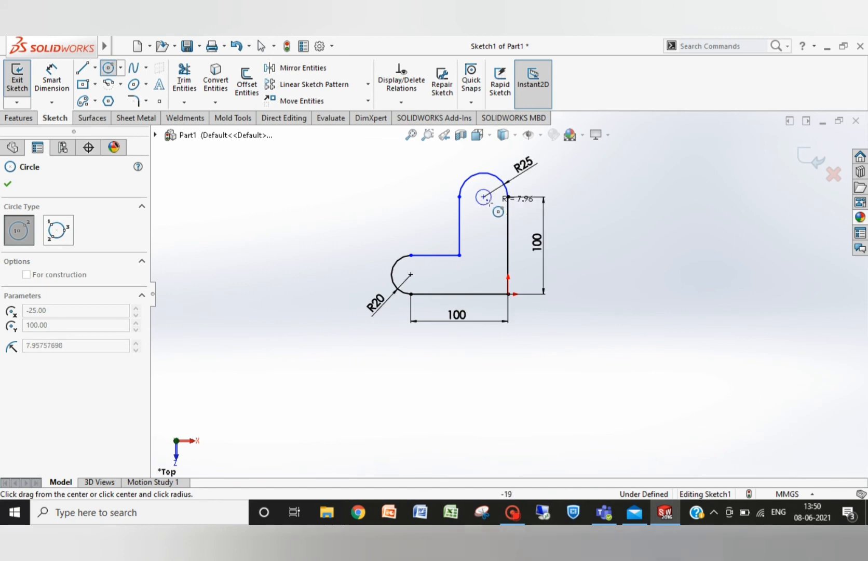
pyautogui.click(490, 204)
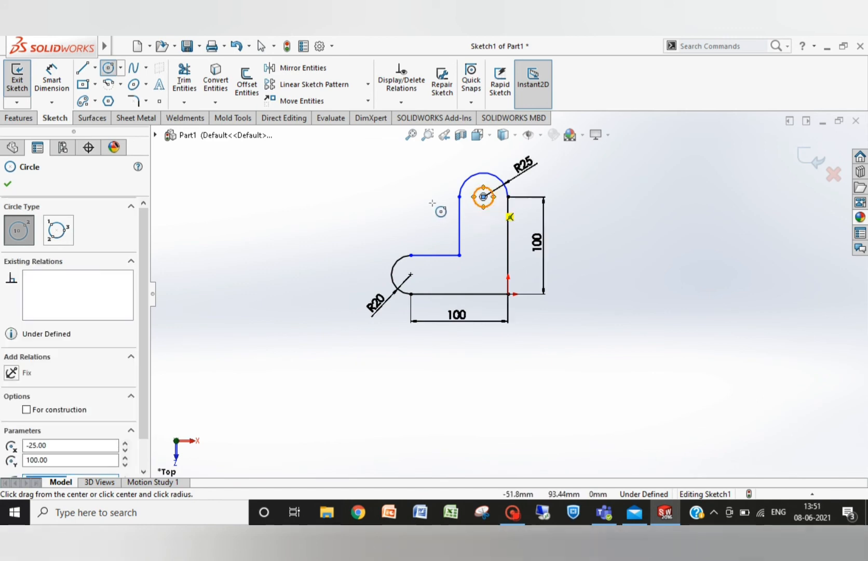
pyautogui.click(411, 274)
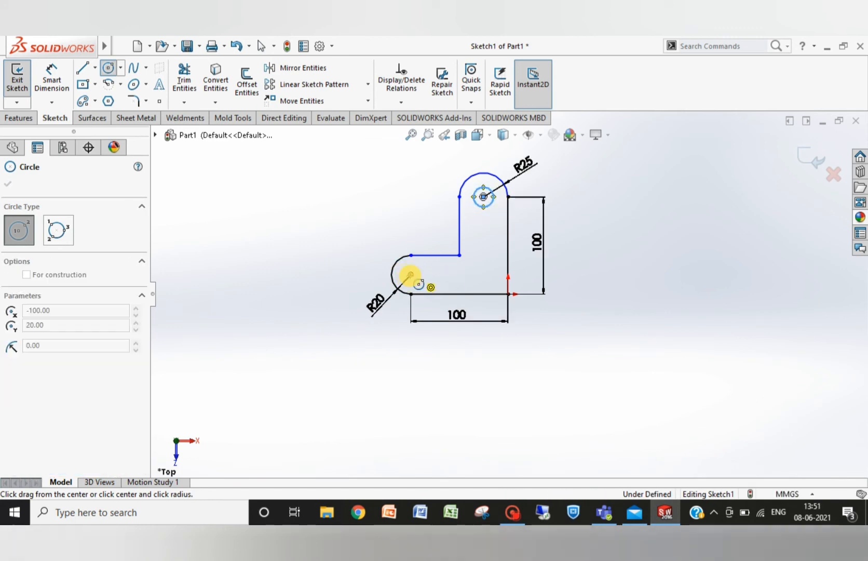
pyautogui.click(418, 283)
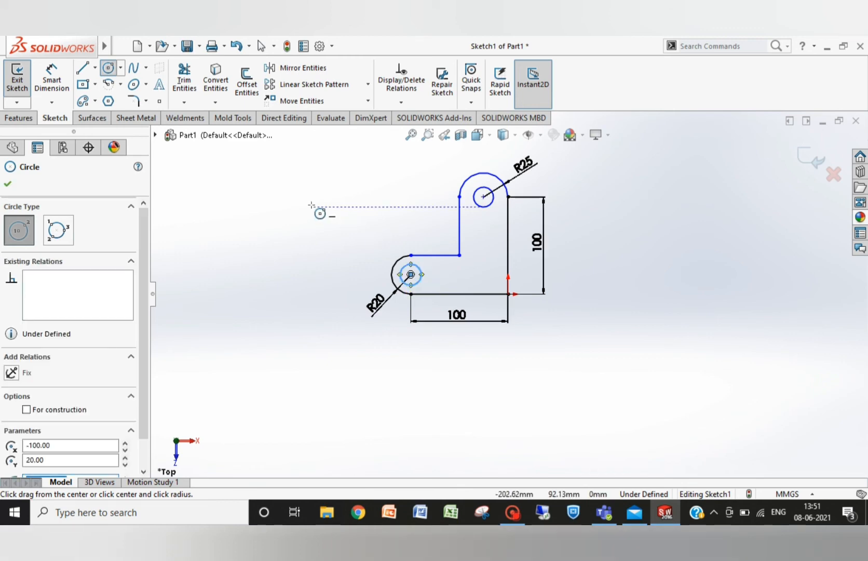
# - Dimension the diameter of the hole circle in the vertical leg to 25 mm
pyautogui.click(43, 80)
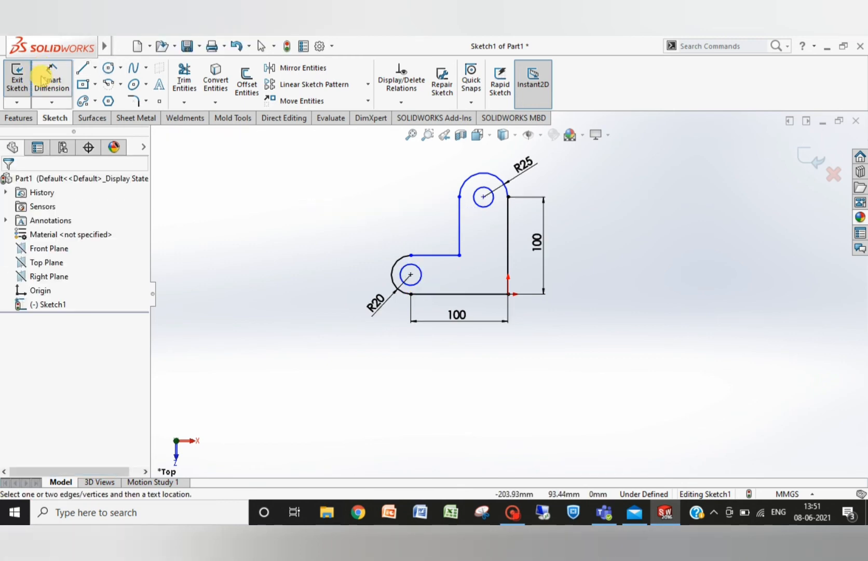
pyautogui.click(491, 205)
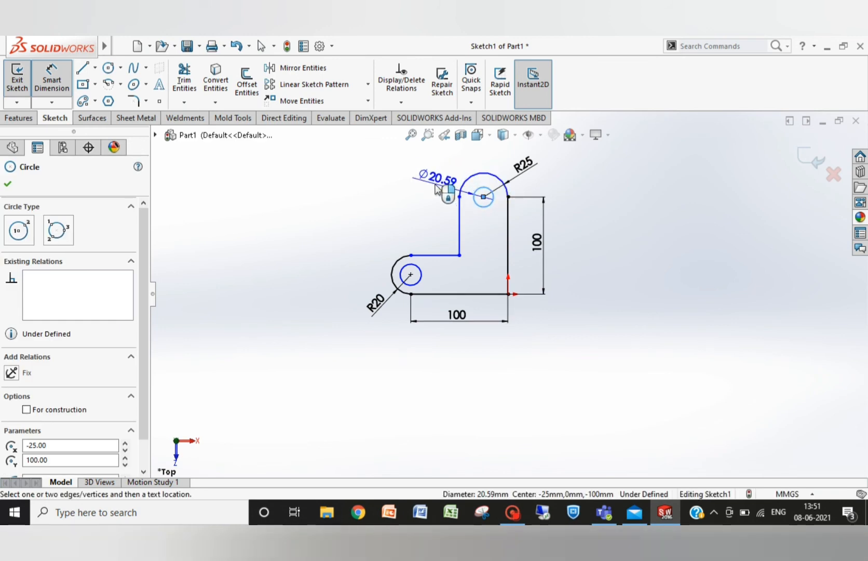
pyautogui.click(435, 189)
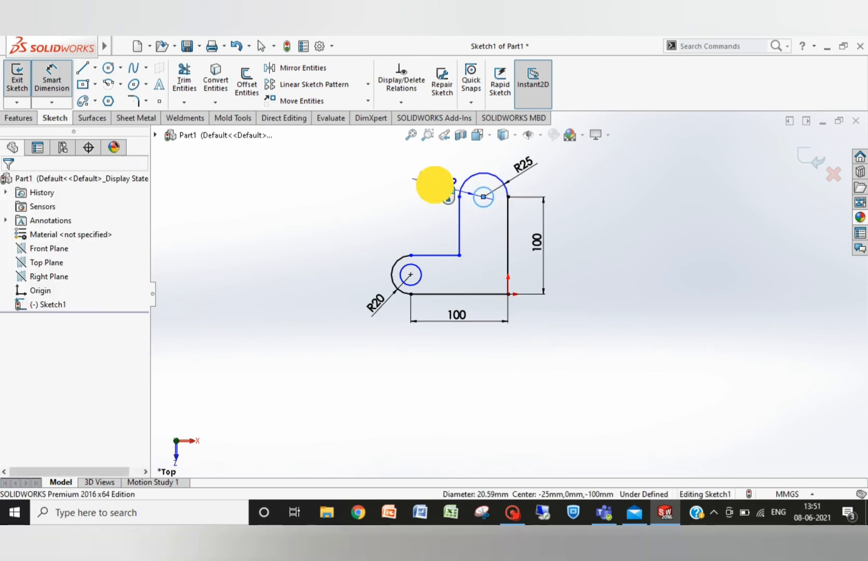
pyautogui.click(442, 182)
pyautogui.write('25')
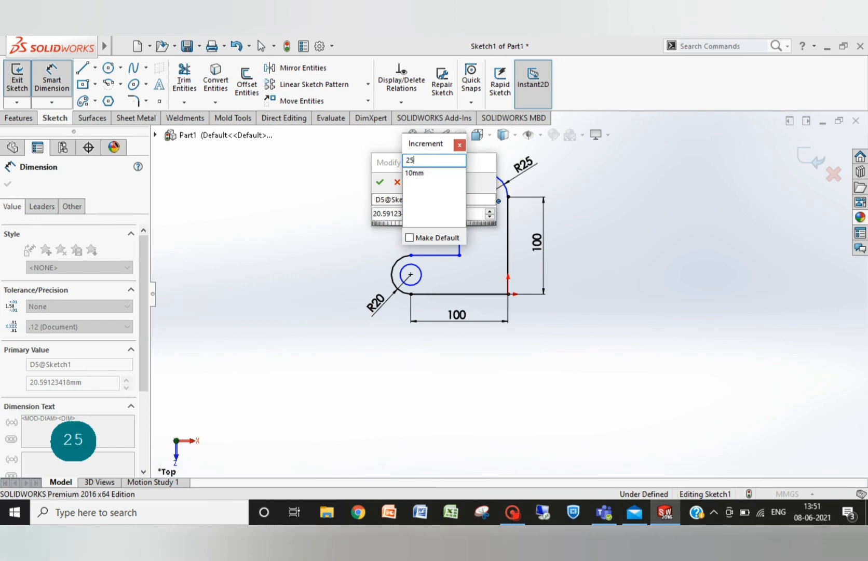
pyautogui.press('Return')
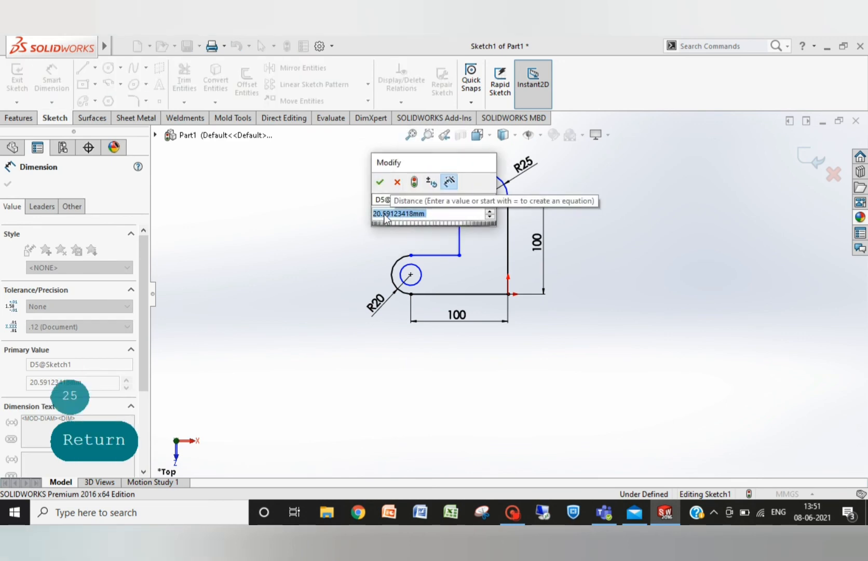
pyautogui.write('25')
pyautogui.press('Return')
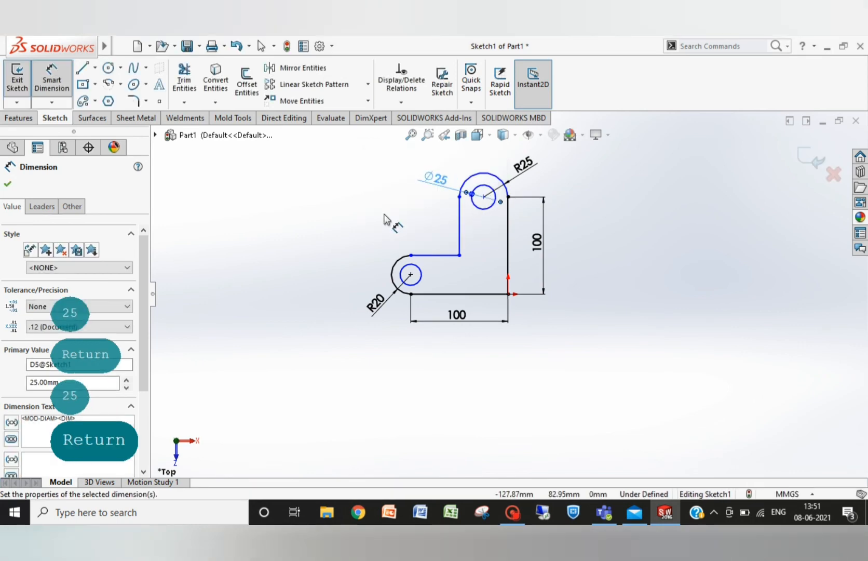
# - Dimension the diameter of the hole circle in the horizontal leg to 20 mm and finish dimensioning
pyautogui.click(410, 285)
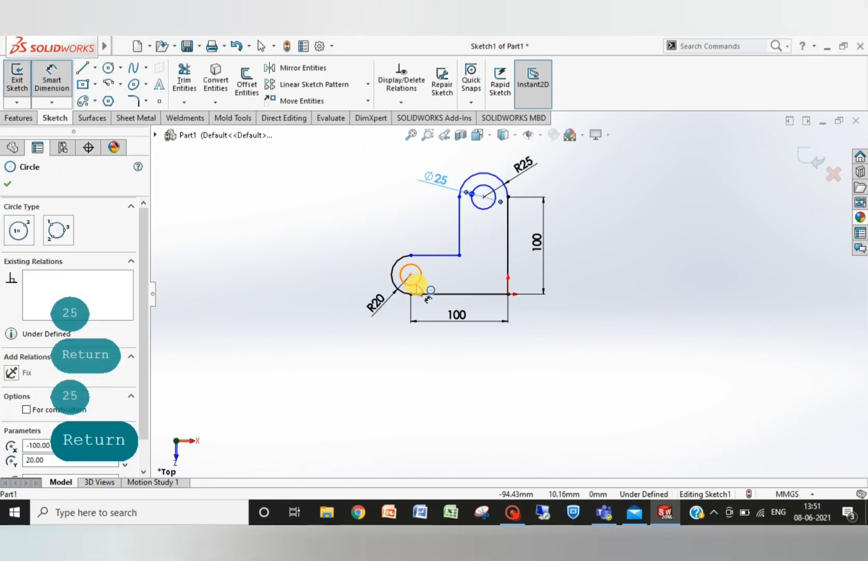
pyautogui.click(374, 247)
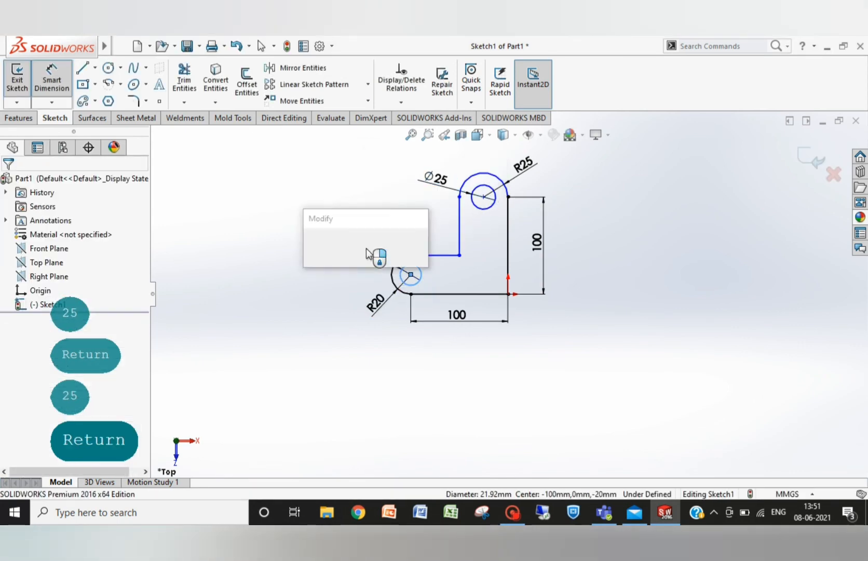
pyautogui.write('20')
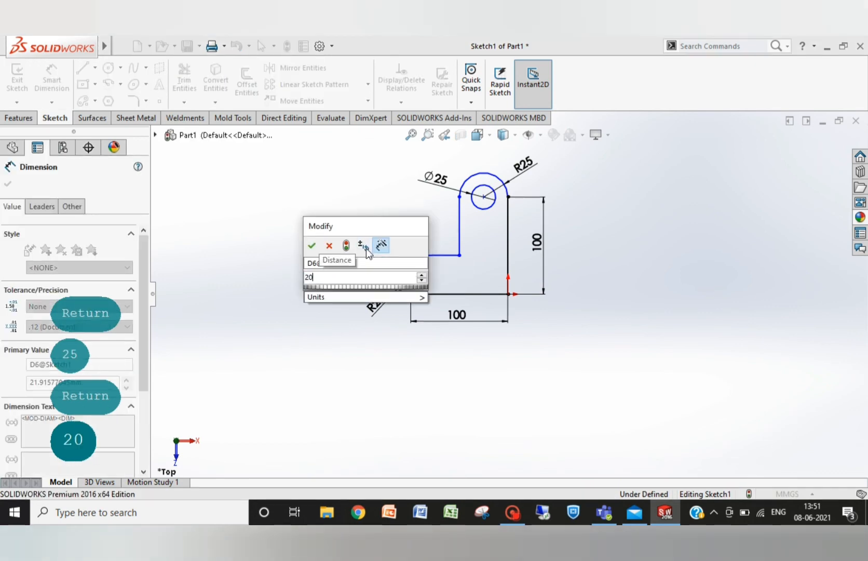
pyautogui.press('Return')
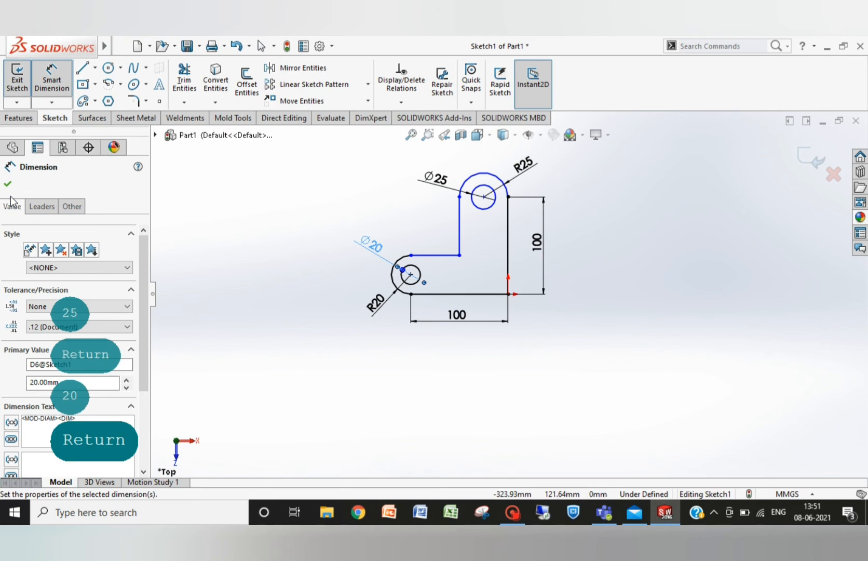
pyautogui.click(7, 183)
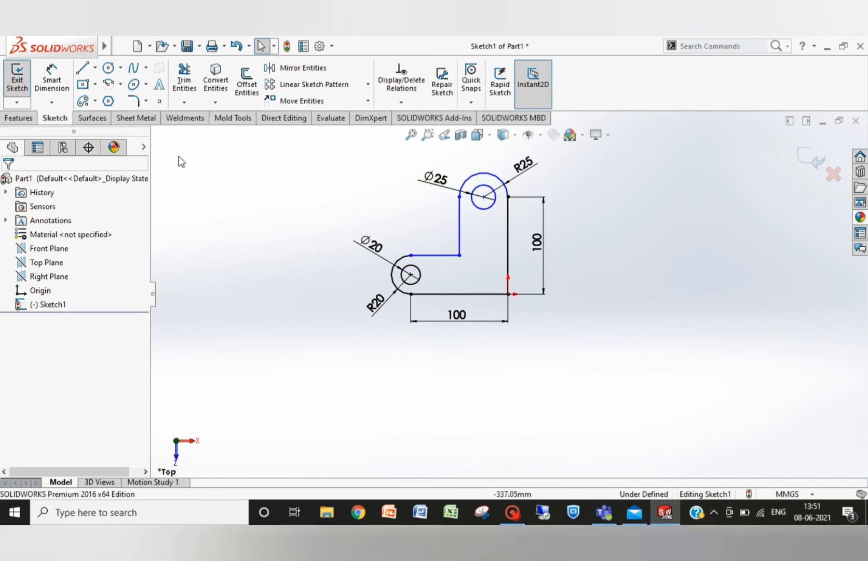
# - Round the inner corner between the two legs with a 40 mm sketch fillet
pyautogui.click(134, 101)
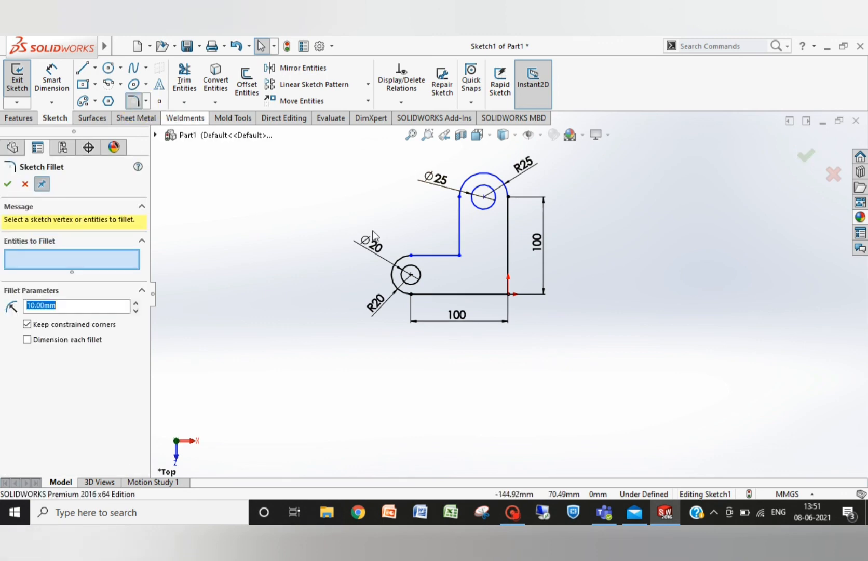
pyautogui.click(459, 248)
pyautogui.click(461, 242)
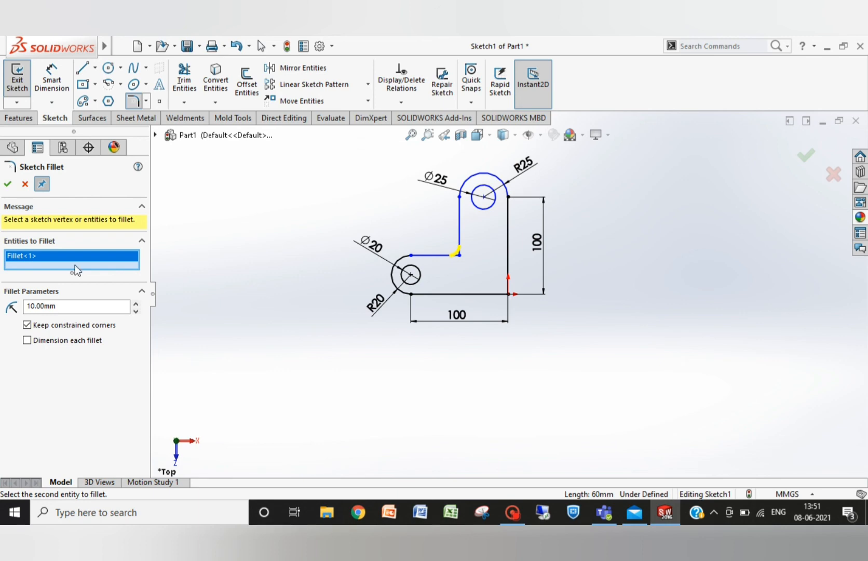
pyautogui.doubleClick(59, 305)
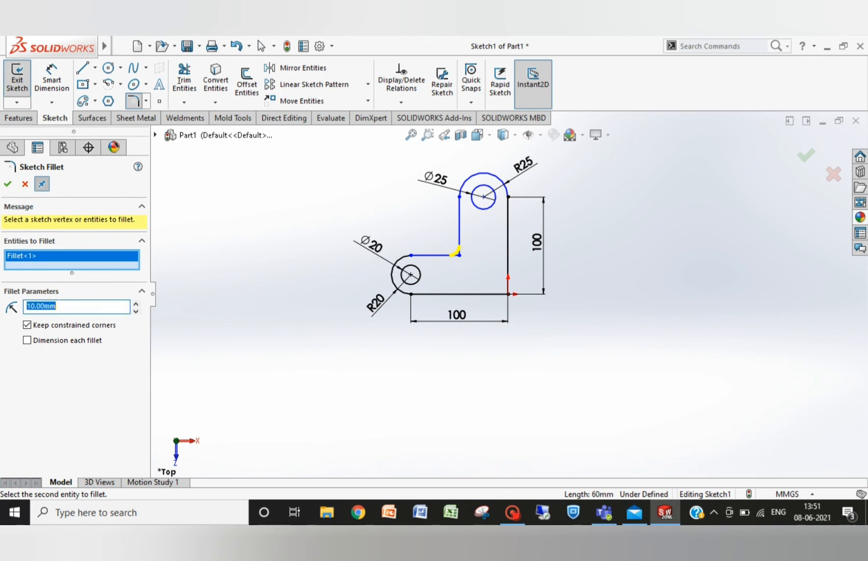
pyautogui.write('40')
pyautogui.press('Return')
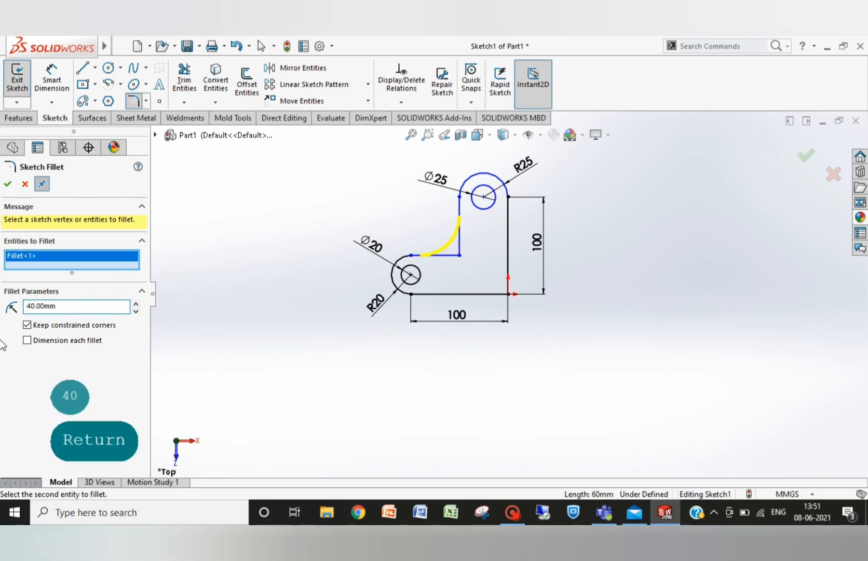
pyautogui.click(8, 183)
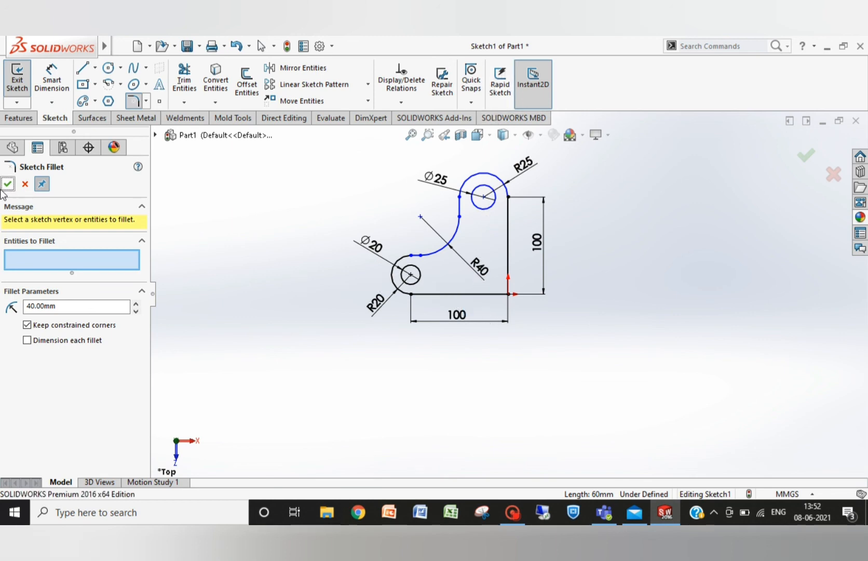
pyautogui.click(8, 184)
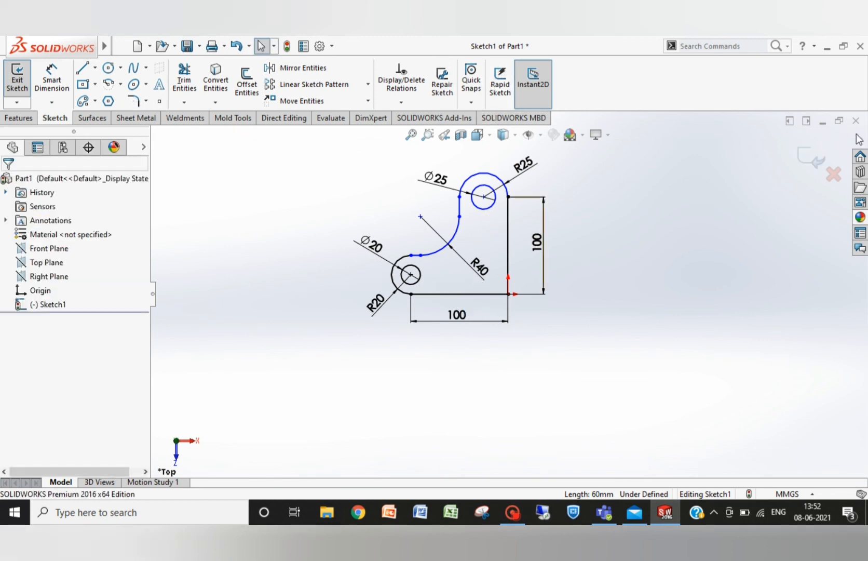
# - Exit the completed profile sketch and change from the top view to a tilted 3D view
pyautogui.click(814, 156)
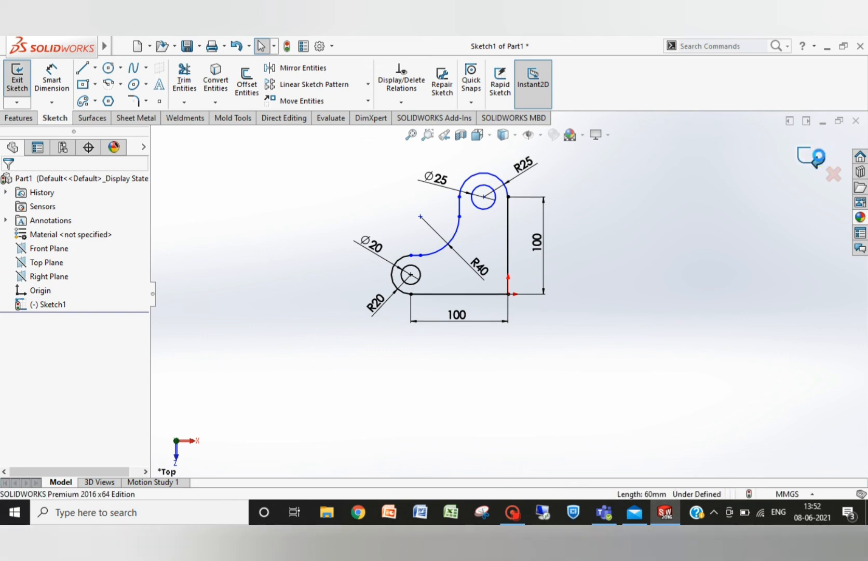
pyautogui.click(398, 337)
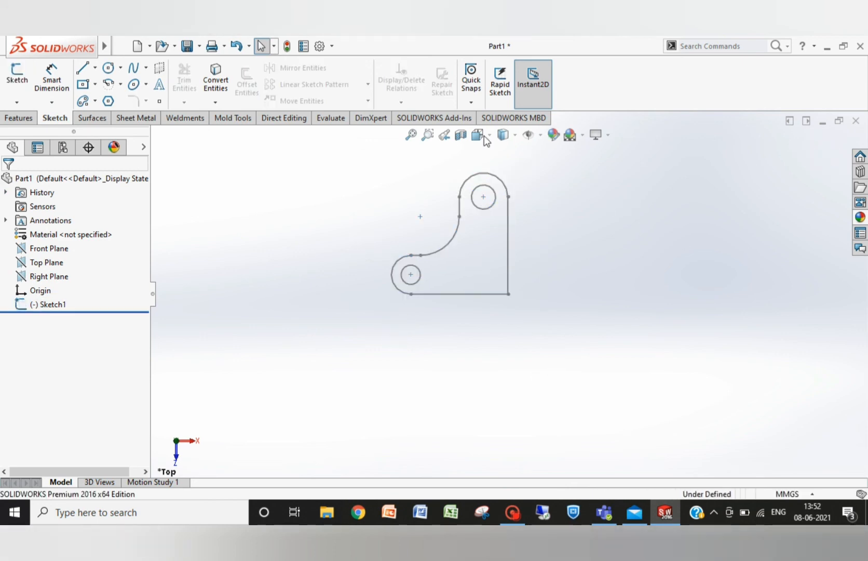
pyautogui.moveTo(502, 136)
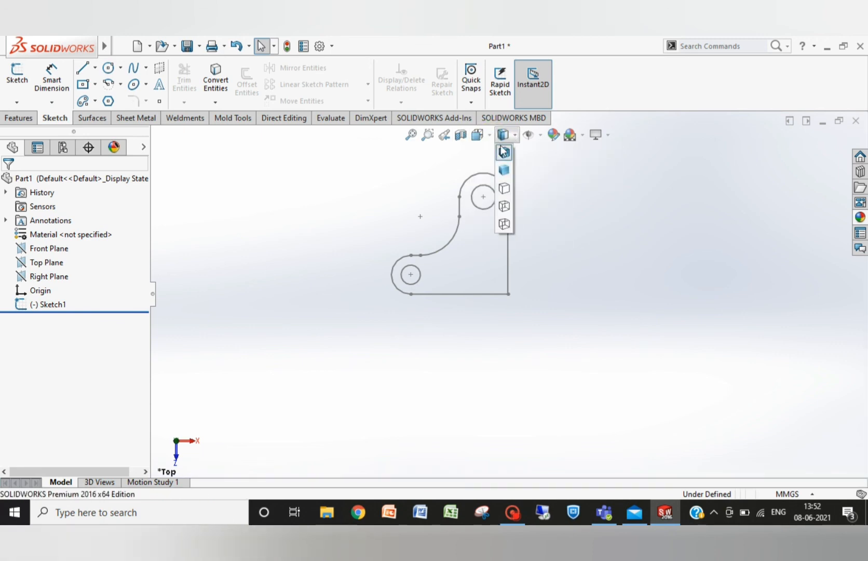
pyautogui.click(547, 175)
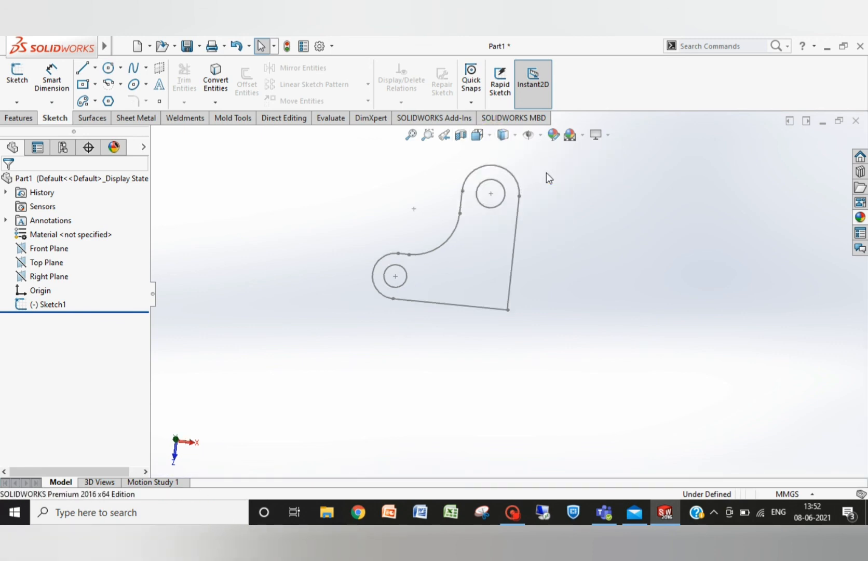